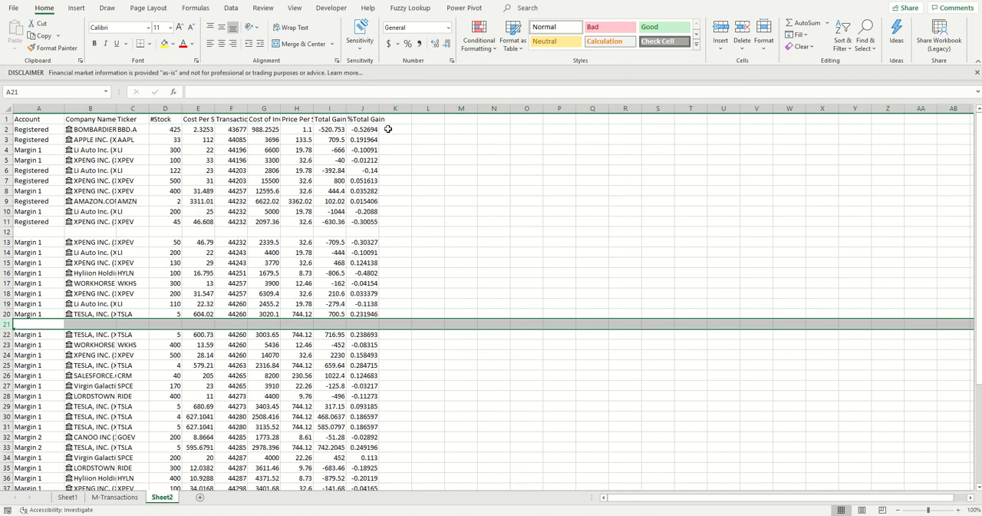
- Copy the %Total Gain values from J2:J49 into the adjacent empty column, starting at K2
{"action": "left_click_drag", "start_coordinate": [373, 127], "coordinate": [377, 314]}
{"action": "scroll", "coordinate": [379, 348], "scroll_direction": "down", "scroll_amount": 3}
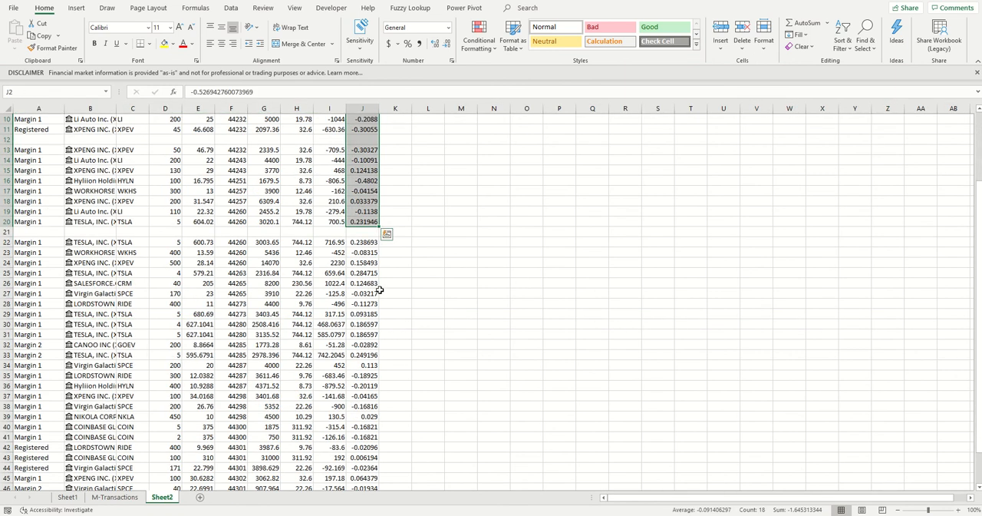
{"action": "scroll", "coordinate": [379, 287], "scroll_direction": "up", "scroll_amount": 3}
{"action": "scroll", "coordinate": [380, 346], "scroll_direction": "down", "scroll_amount": 10}
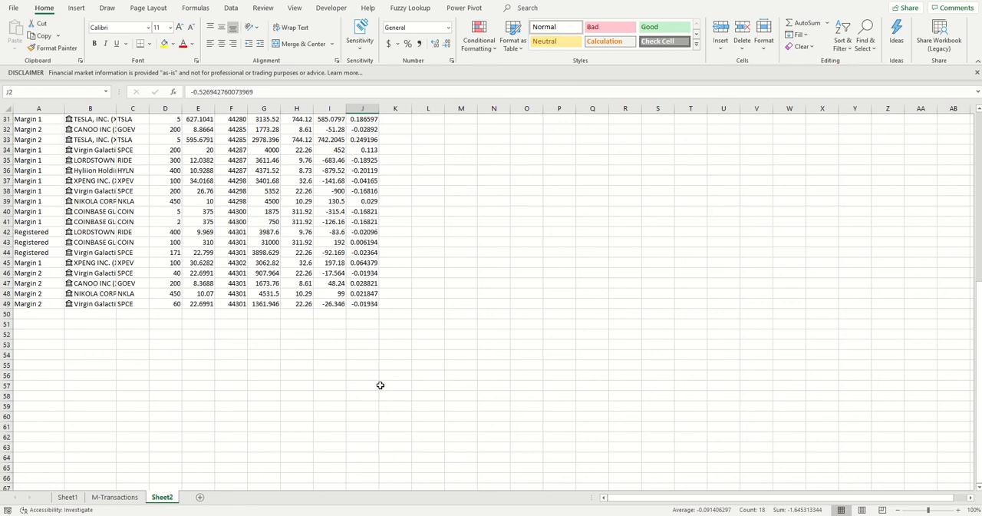
{"action": "left_click", "coordinate": [365, 303], "text": "shift"}
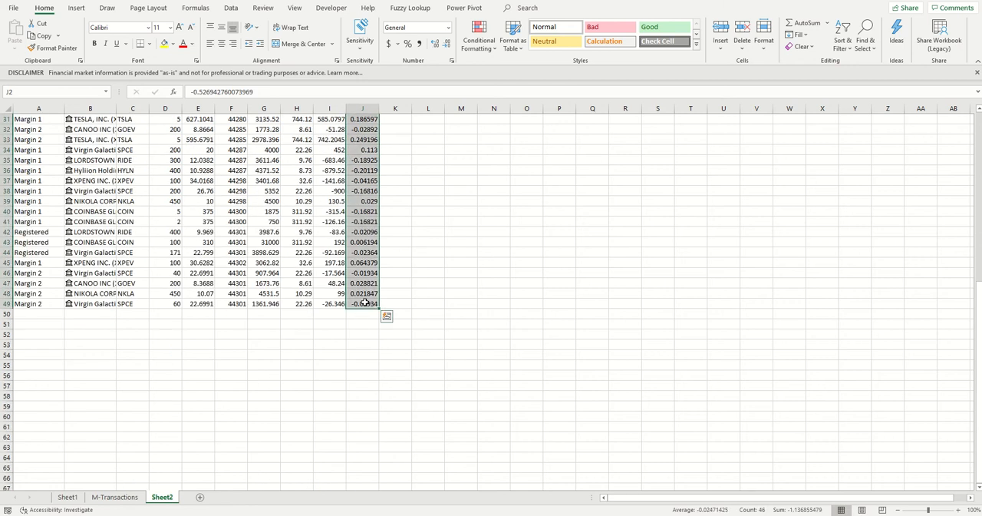
{"action": "key", "text": "ctrl+c"}
{"action": "scroll", "coordinate": [437, 287], "scroll_direction": "up", "scroll_amount": 10}
{"action": "left_click", "coordinate": [401, 138]}
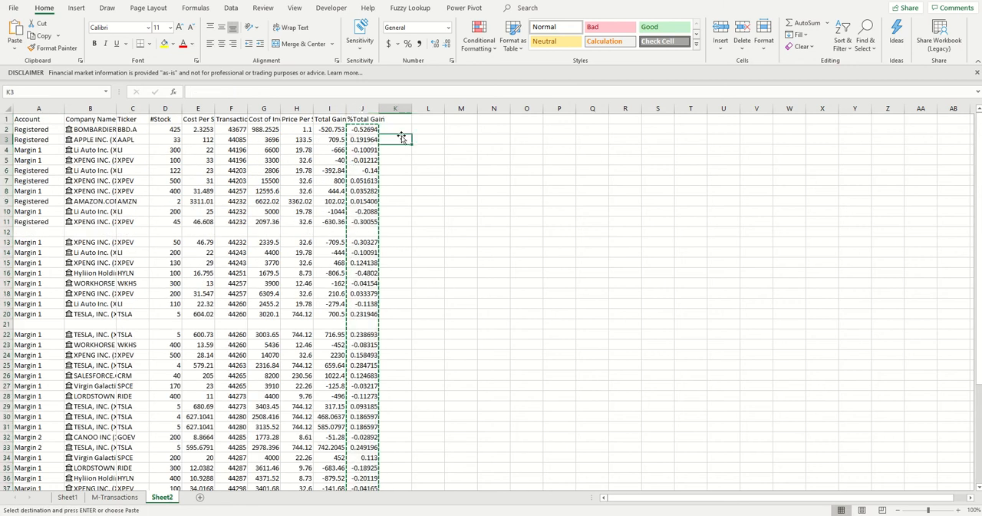
{"action": "left_click", "coordinate": [403, 131]}
{"action": "key", "text": "ctrl+v"}
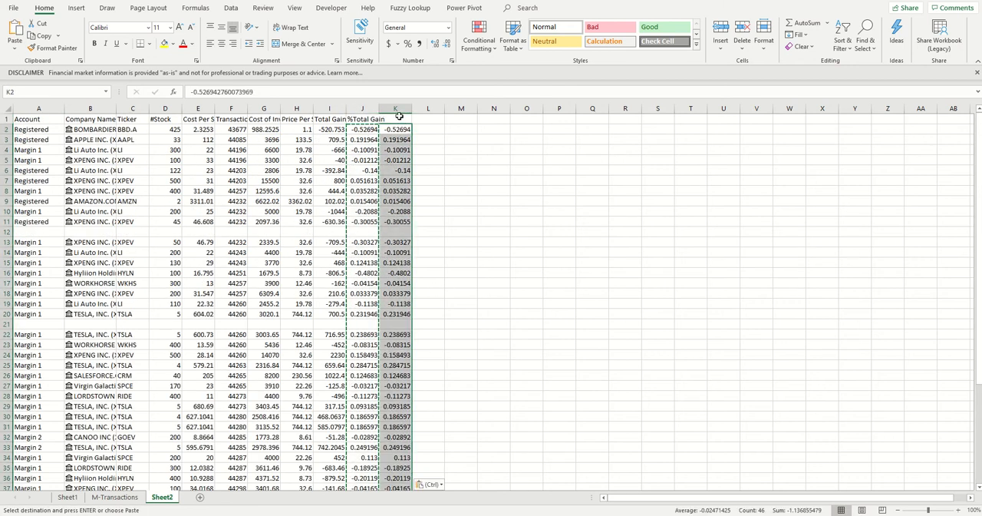
- Autofit the widths of columns J and K and enter "Test Column" as the header in K1
{"action": "left_click", "coordinate": [399, 118]}
{"action": "double_click", "coordinate": [377, 109]}
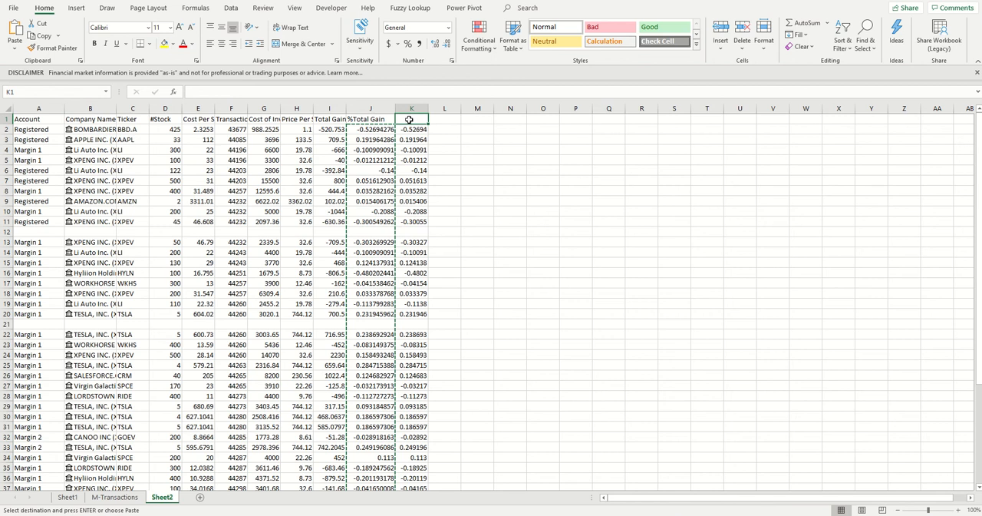
{"action": "double_click", "coordinate": [427, 109]}
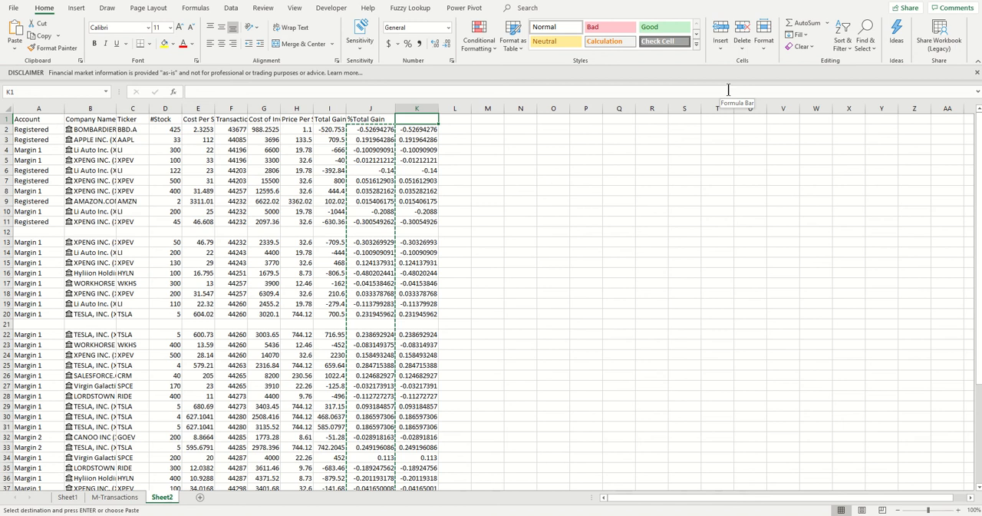
{"action": "type", "text": "Test Colu"}
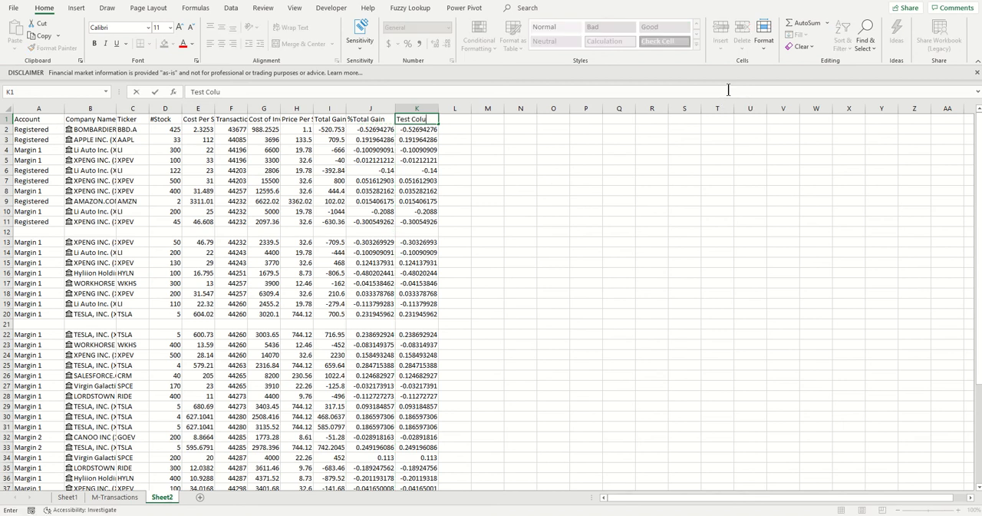
{"action": "type", "text": "mn"}
{"action": "key", "text": "Return"}
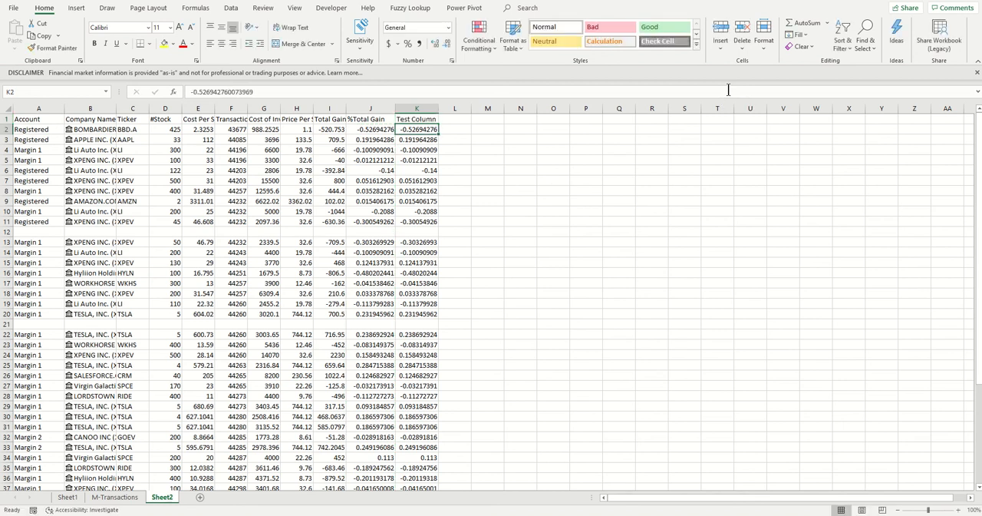
- Fill the Test Column header cell with yellow
{"action": "left_click", "coordinate": [435, 116]}
{"action": "left_click", "coordinate": [163, 44]}
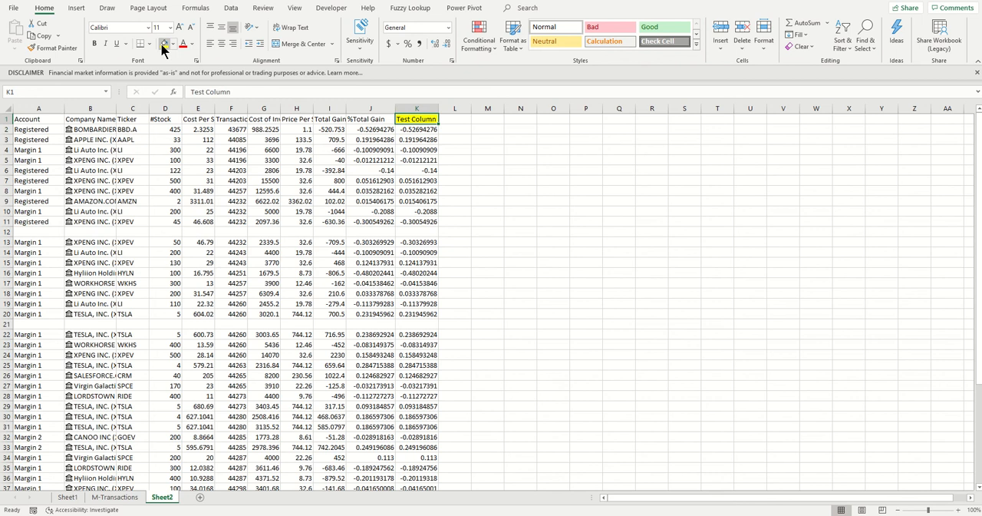
{"action": "left_click", "coordinate": [5, 119]}
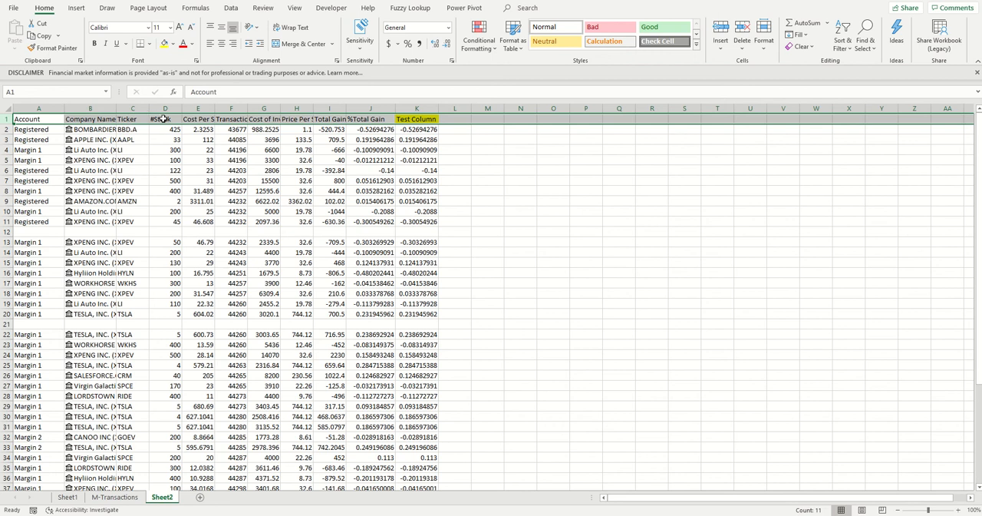
- Delete the two blank rows inside the transaction data, one at row 12 and the other below the first Tesla entry
{"action": "right_click", "coordinate": [6, 231]}
{"action": "left_click", "coordinate": [38, 330]}
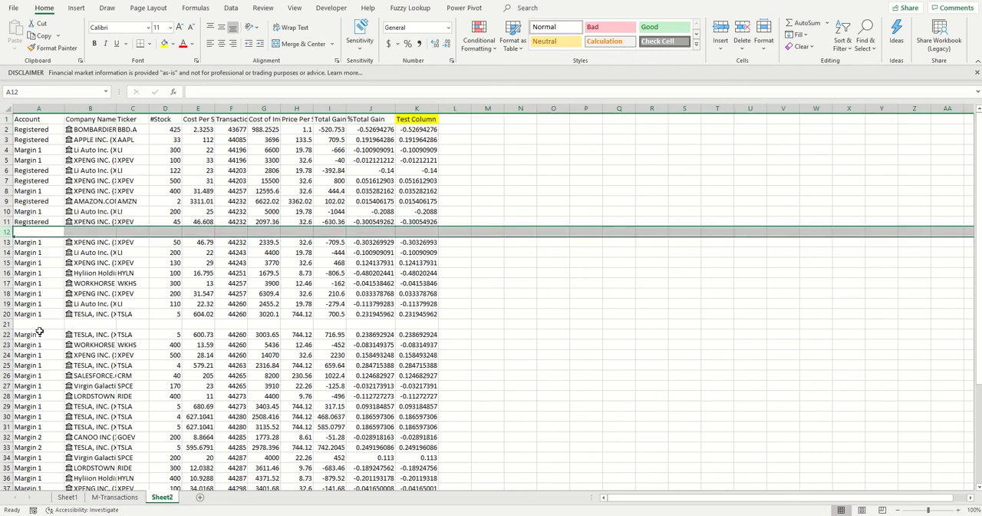
{"action": "key", "text": "ctrl+z"}
{"action": "right_click", "coordinate": [6, 313]}
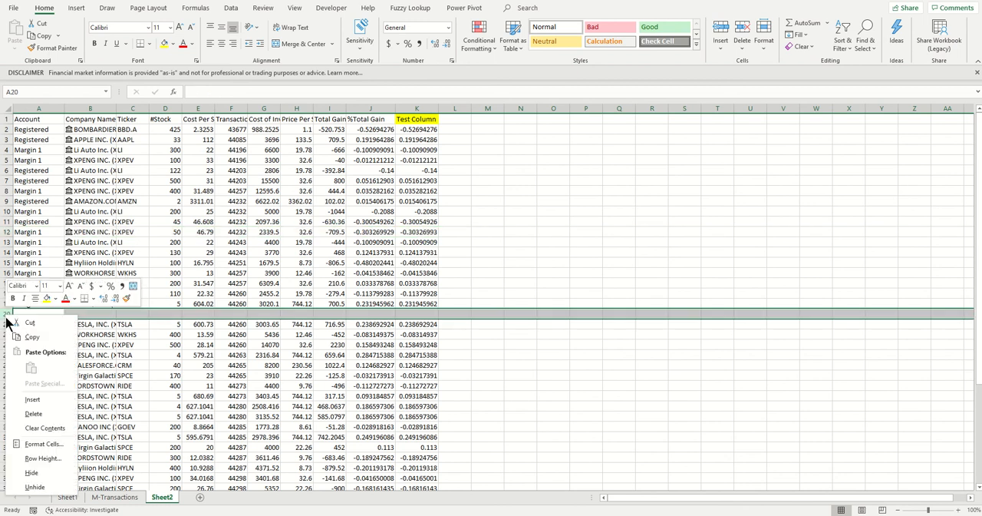
{"action": "left_click", "coordinate": [42, 414]}
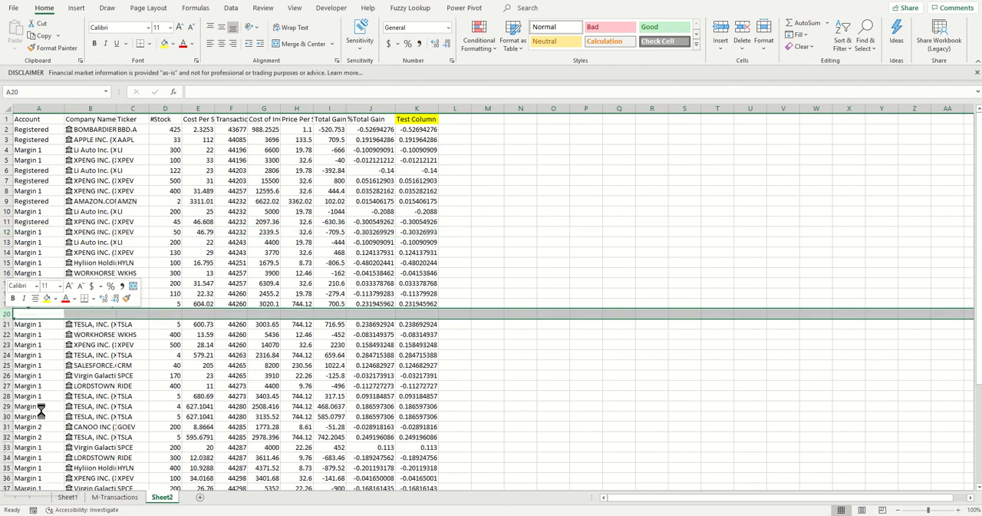
- Insert an empty column before the Cost of Investment column
{"action": "left_click", "coordinate": [258, 109]}
{"action": "right_click", "coordinate": [259, 109]}
{"action": "left_click", "coordinate": [271, 191]}
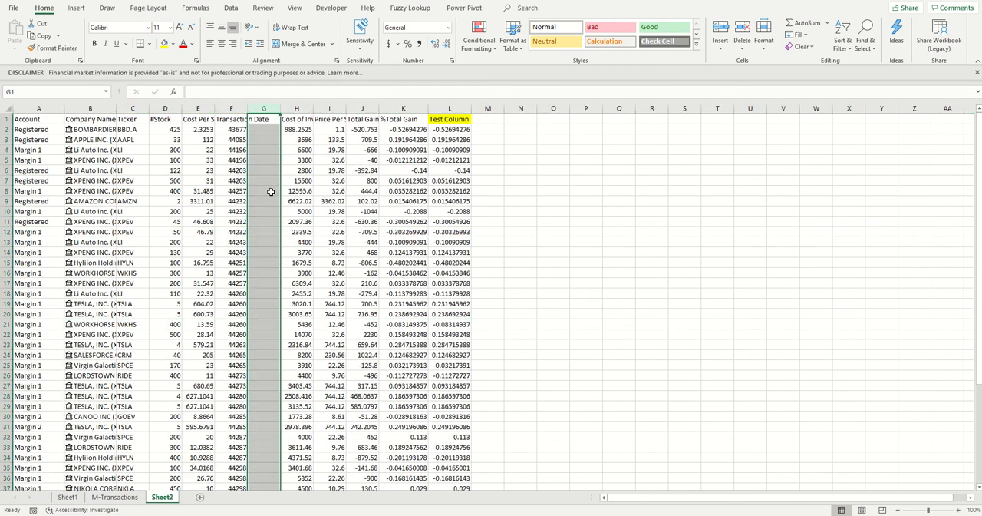
{"action": "left_click", "coordinate": [263, 119]}
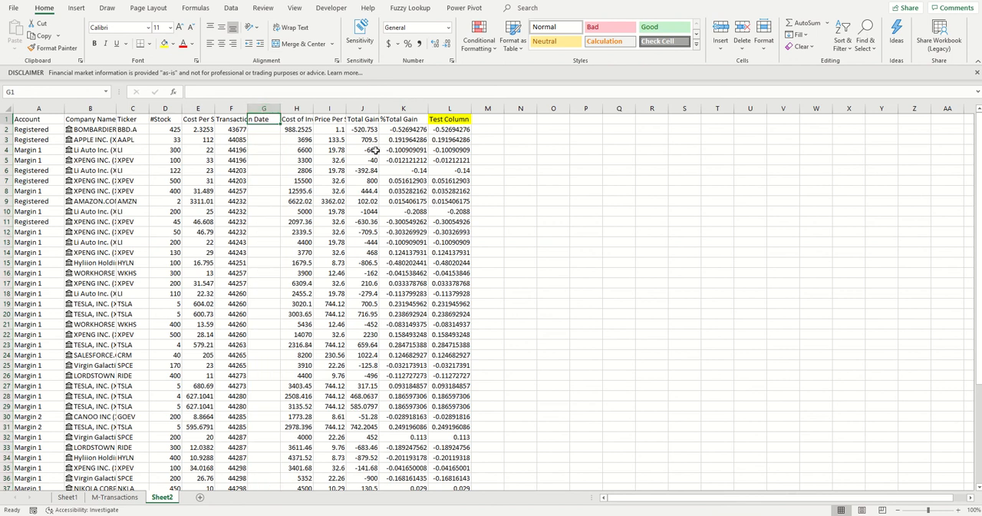
- Delete the empty column G between Transaction Date and Cost of Investment
{"action": "left_click", "coordinate": [263, 108]}
{"action": "right_click", "coordinate": [266, 109]}
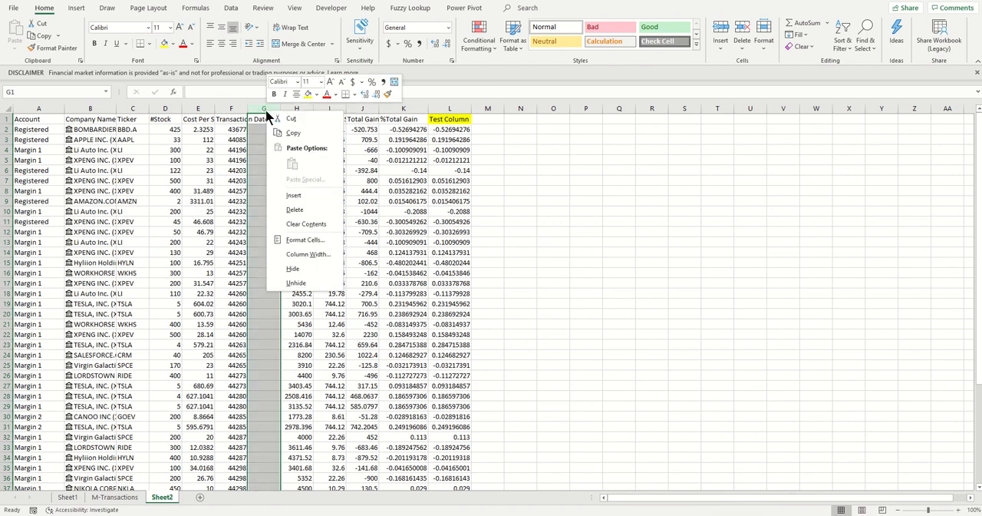
{"action": "left_click", "coordinate": [296, 209]}
{"action": "left_click", "coordinate": [296, 201]}
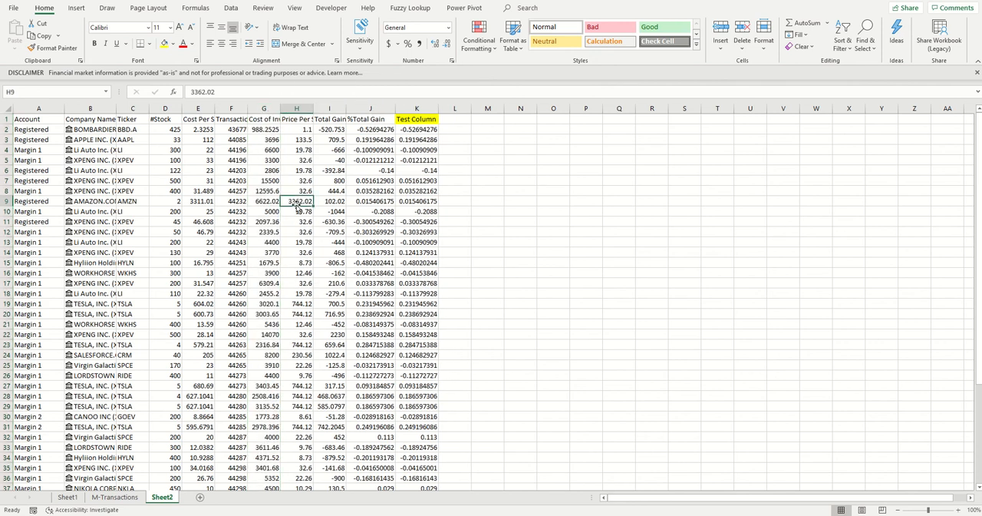
- Format the range A1:K47 as a table with headers, using the orange medium table style
{"action": "left_click", "coordinate": [45, 122]}
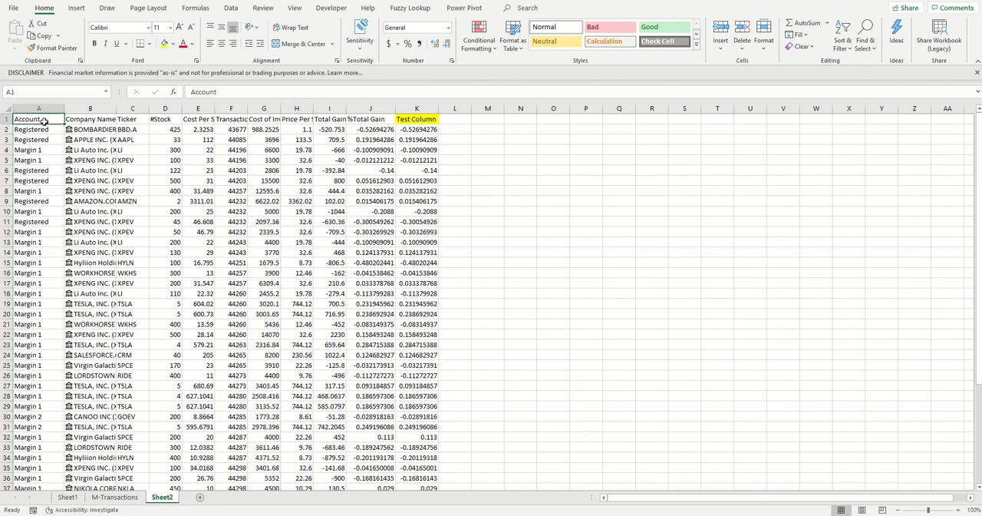
{"action": "scroll", "coordinate": [358, 355], "scroll_direction": "down", "scroll_amount": 10}
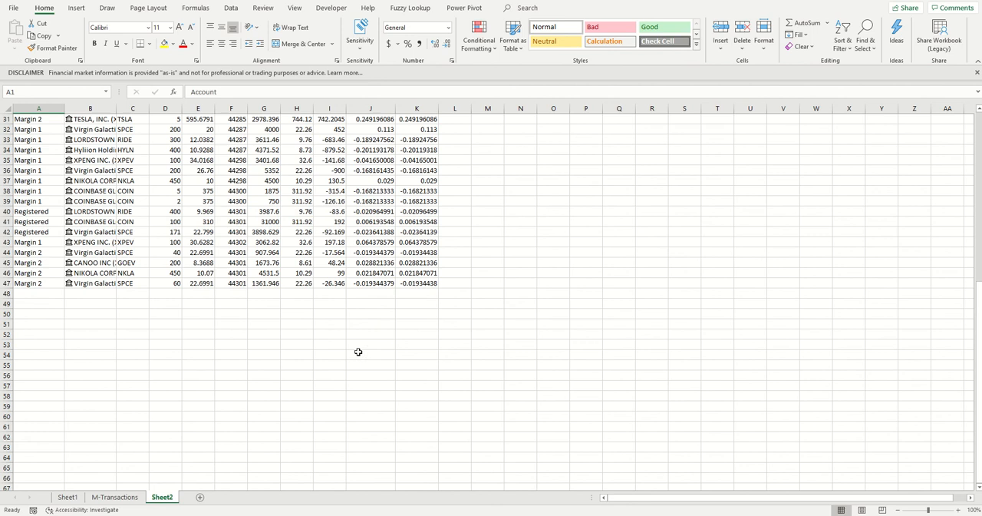
{"action": "left_click", "coordinate": [415, 283], "text": "shift"}
{"action": "scroll", "coordinate": [384, 307], "scroll_direction": "up", "scroll_amount": 10}
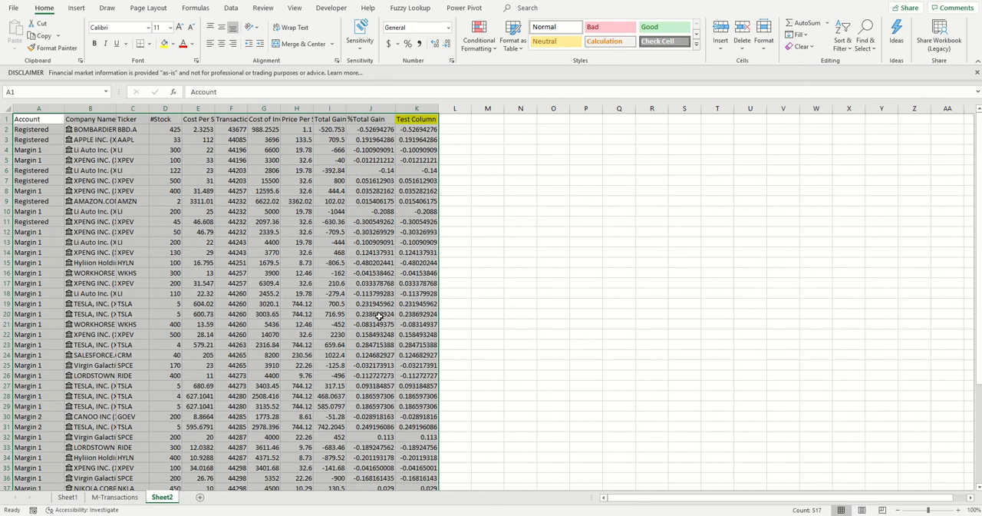
{"action": "scroll", "coordinate": [383, 315], "scroll_direction": "down", "scroll_amount": 7}
{"action": "scroll", "coordinate": [440, 311], "scroll_direction": "up", "scroll_amount": 7}
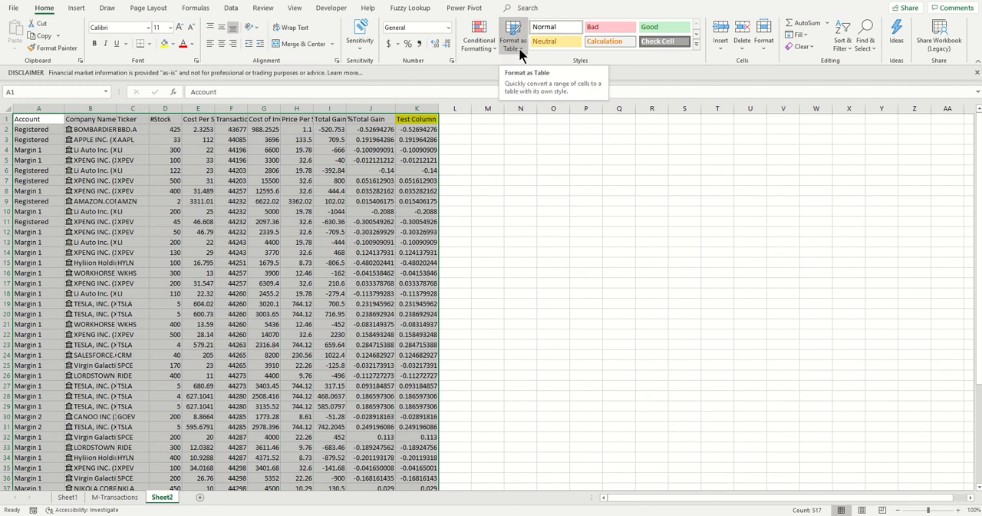
{"action": "left_click", "coordinate": [519, 47]}
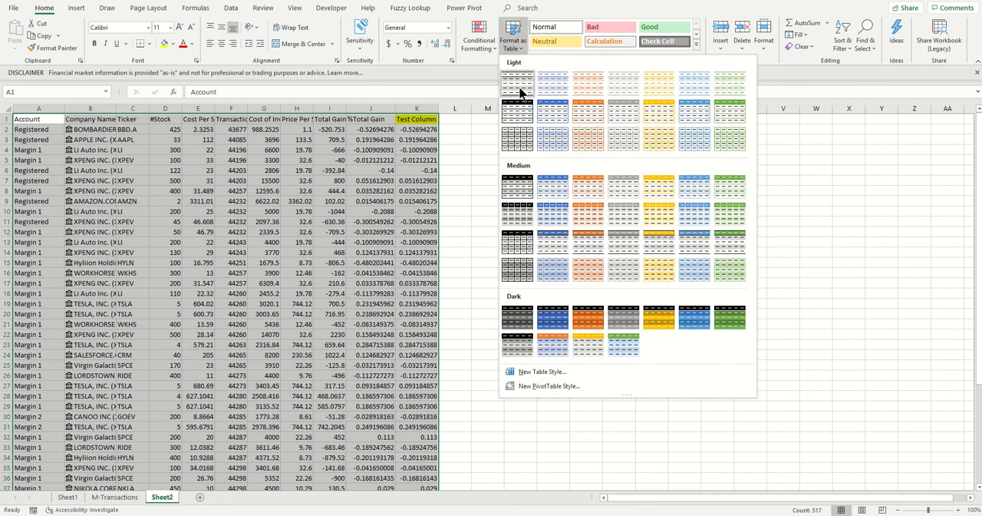
{"action": "left_click", "coordinate": [590, 188]}
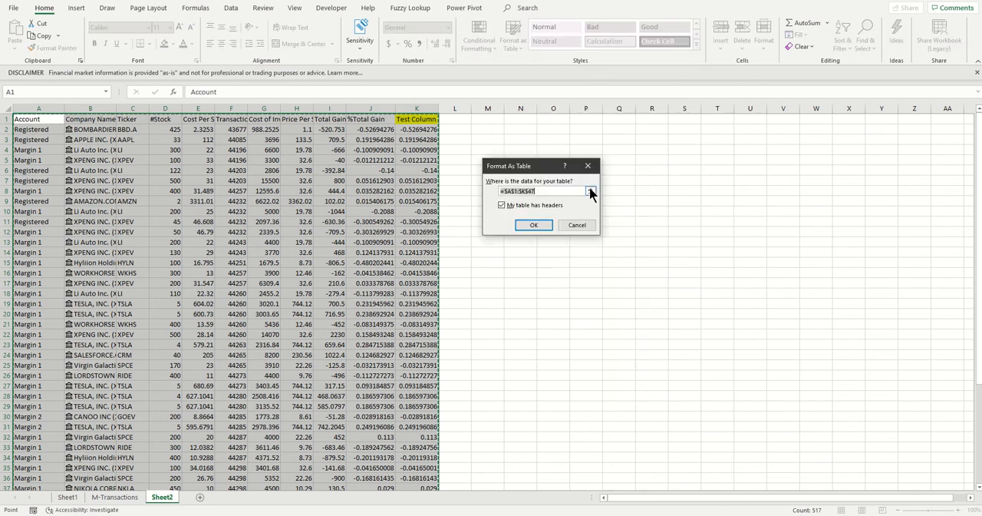
{"action": "left_click", "coordinate": [542, 226]}
- Extend the table with a new row by entering "margin 2" as the account in A48
{"action": "scroll", "coordinate": [466, 288], "scroll_direction": "down", "scroll_amount": 5}
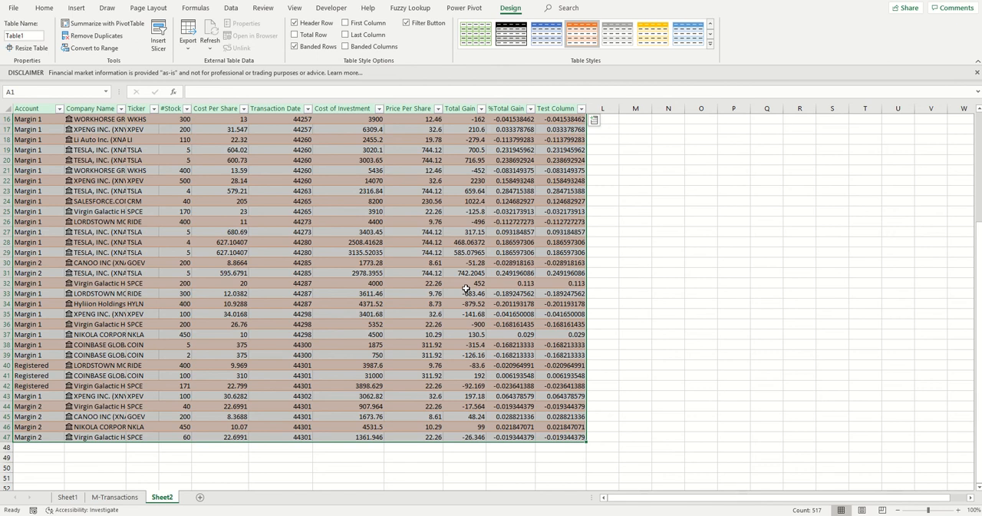
{"action": "scroll", "coordinate": [466, 288], "scroll_direction": "up", "scroll_amount": 5}
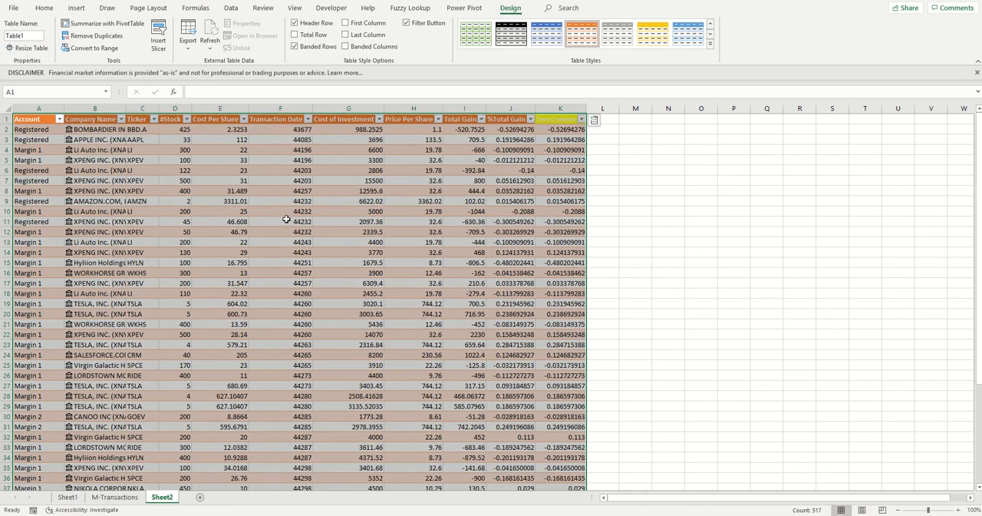
{"action": "scroll", "coordinate": [286, 219], "scroll_direction": "down", "scroll_amount": 6}
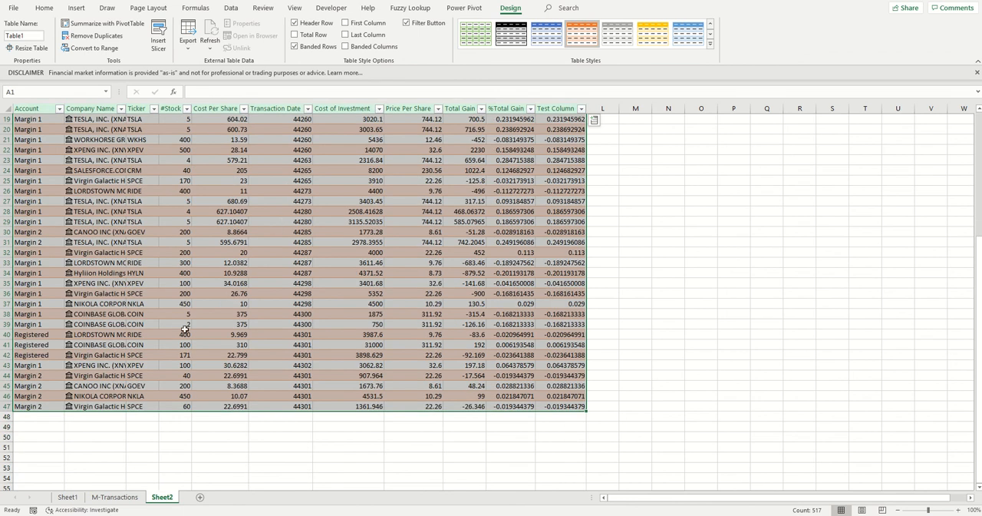
{"action": "left_click", "coordinate": [33, 418]}
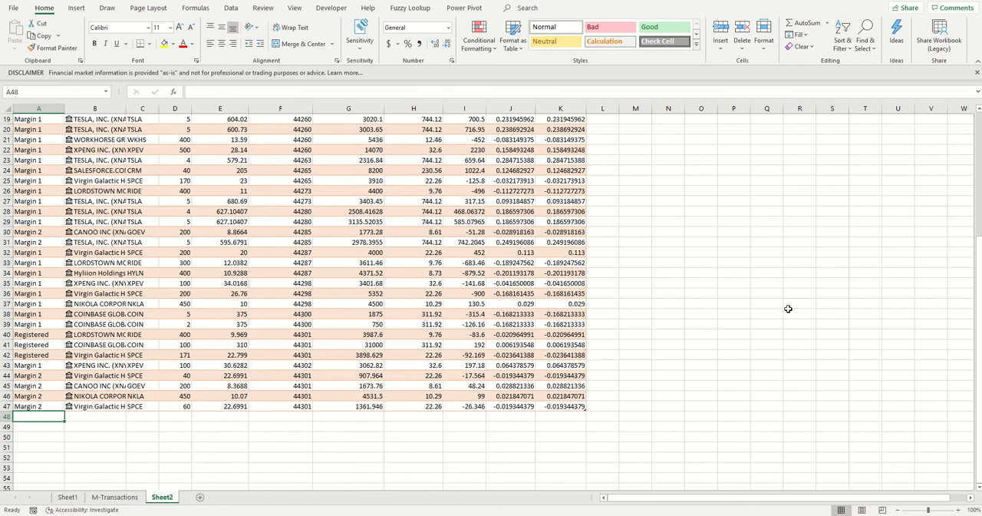
{"action": "type", "text": "margin"}
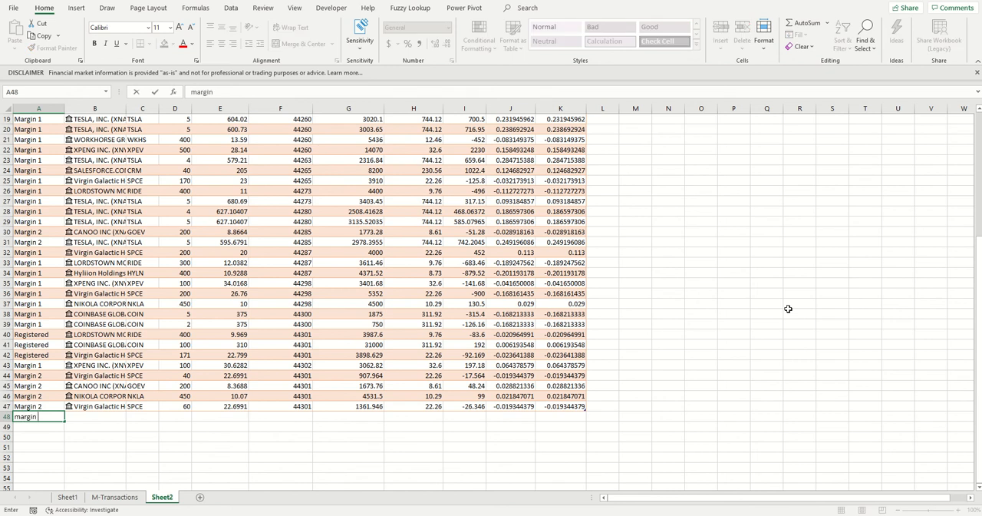
{"action": "type", "text": " 2"}
{"action": "key", "text": "Tab"}
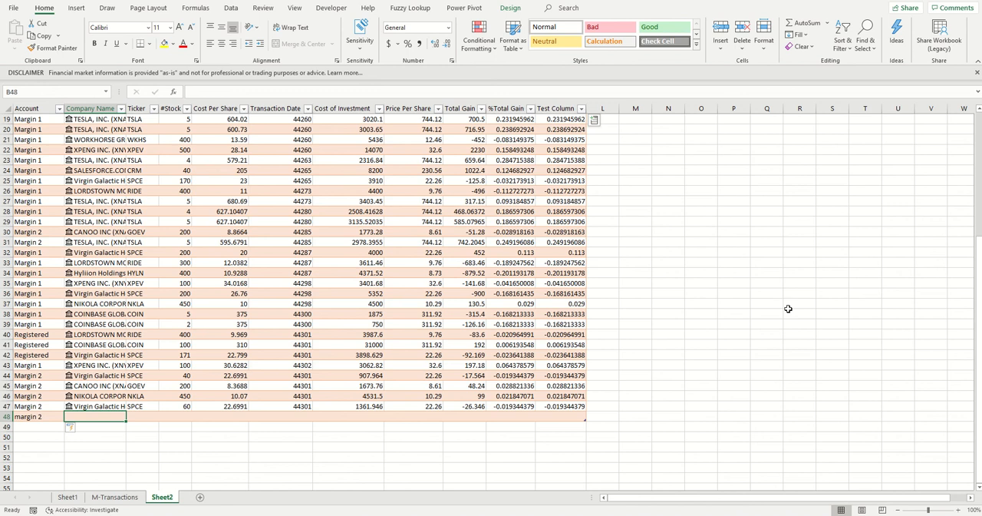
- Copy the Coinbase Global company name from B41 into B48 of the new table row
{"action": "left_click", "coordinate": [80, 345]}
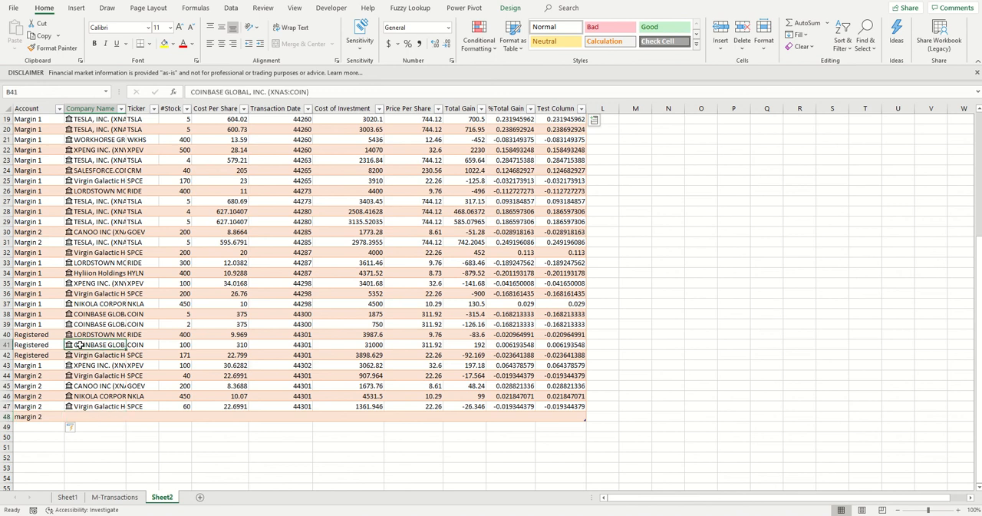
{"action": "key", "text": "ctrl+c"}
{"action": "left_click", "coordinate": [79, 418]}
{"action": "key", "text": "ctrl+v"}
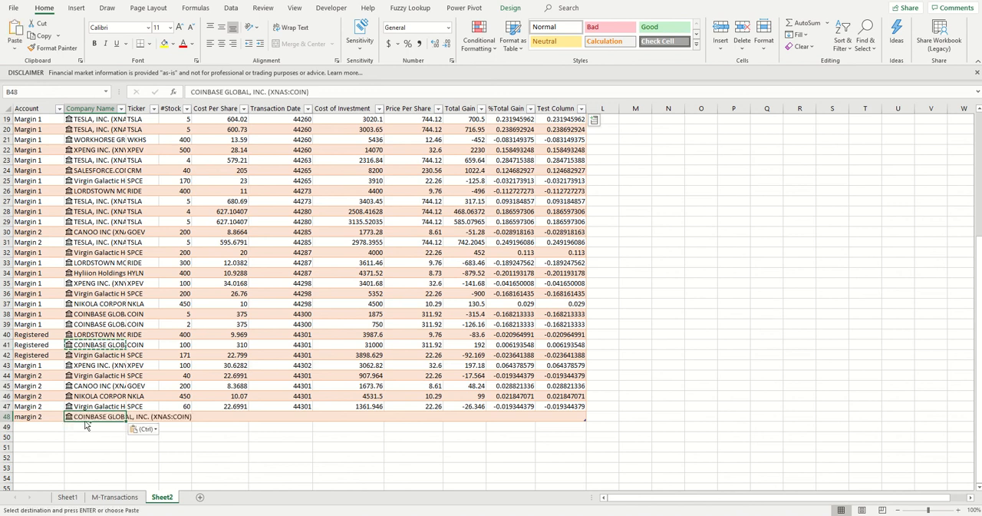
- Copy the Coinbase figures from D41:K41 into D48:K48 of the new table row
{"action": "left_click", "coordinate": [35, 419]}
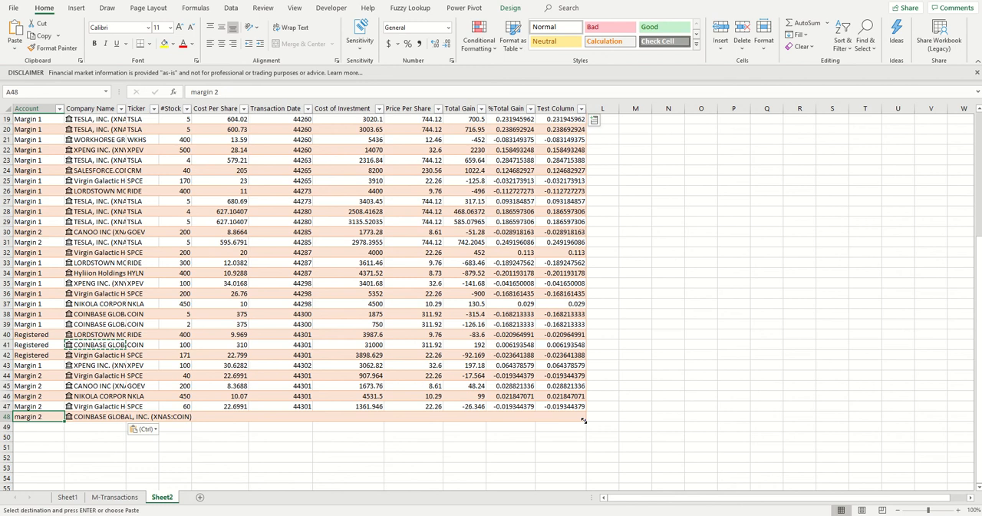
{"action": "left_click_drag", "start_coordinate": [182, 396], "coordinate": [557, 397]}
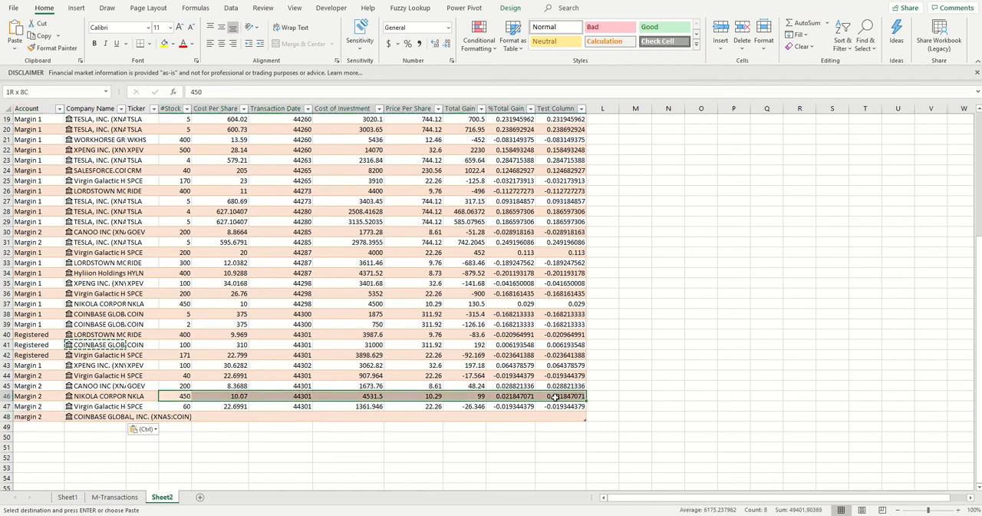
{"action": "left_click_drag", "start_coordinate": [177, 344], "coordinate": [560, 345]}
{"action": "key", "text": "ctrl+c"}
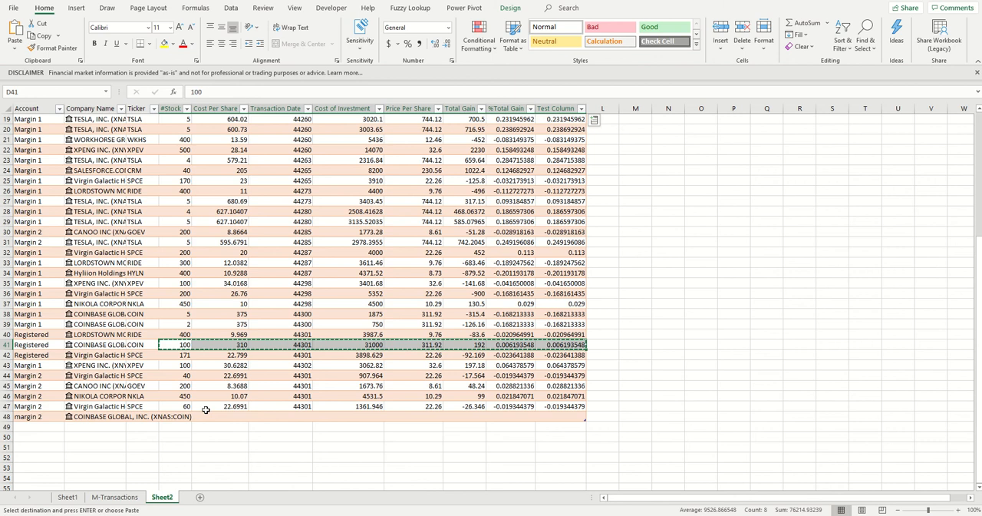
{"action": "left_click", "coordinate": [177, 416]}
{"action": "key", "text": "ctrl+v"}
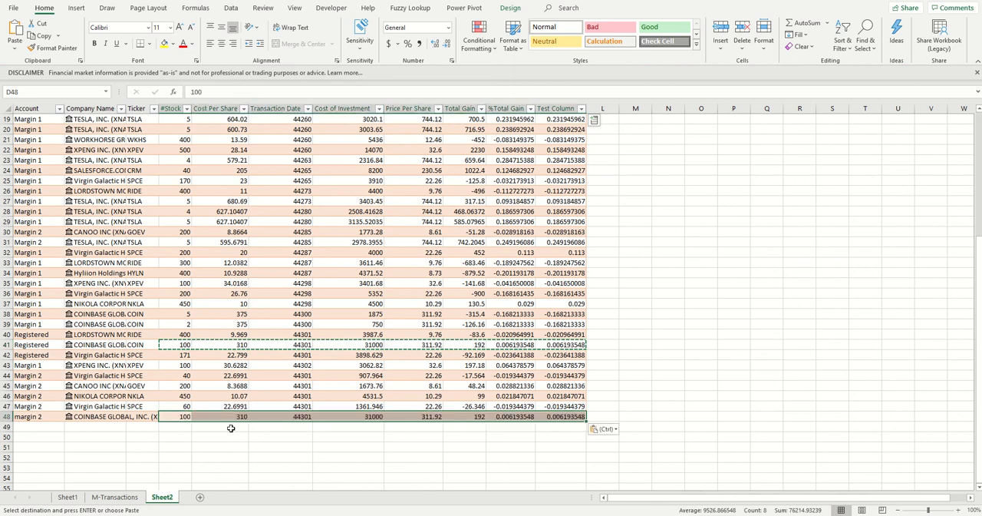
- Extend the table with a new column by entering the header "Days gain" in L1, and check the column down to row 48
{"action": "scroll", "coordinate": [559, 398], "scroll_direction": "up", "scroll_amount": 3}
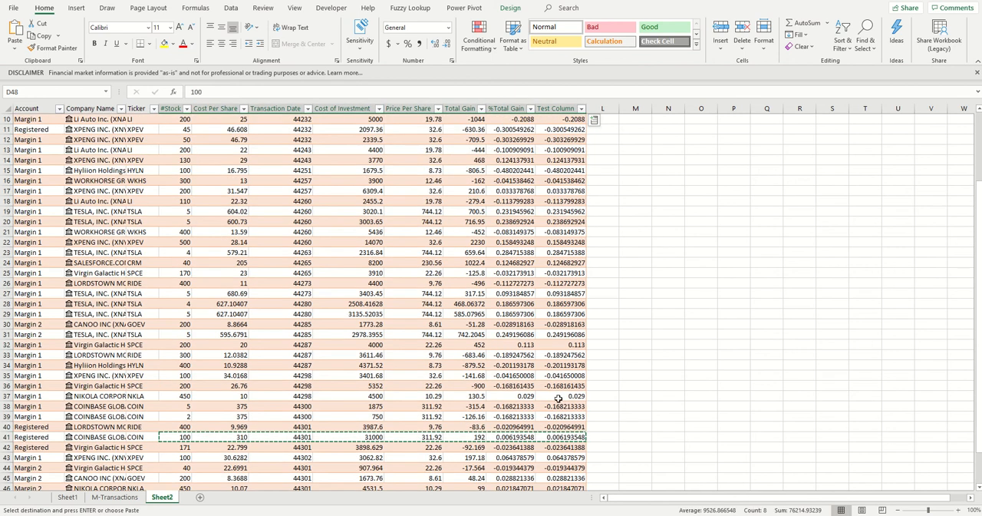
{"action": "scroll", "coordinate": [559, 398], "scroll_direction": "up", "scroll_amount": 3}
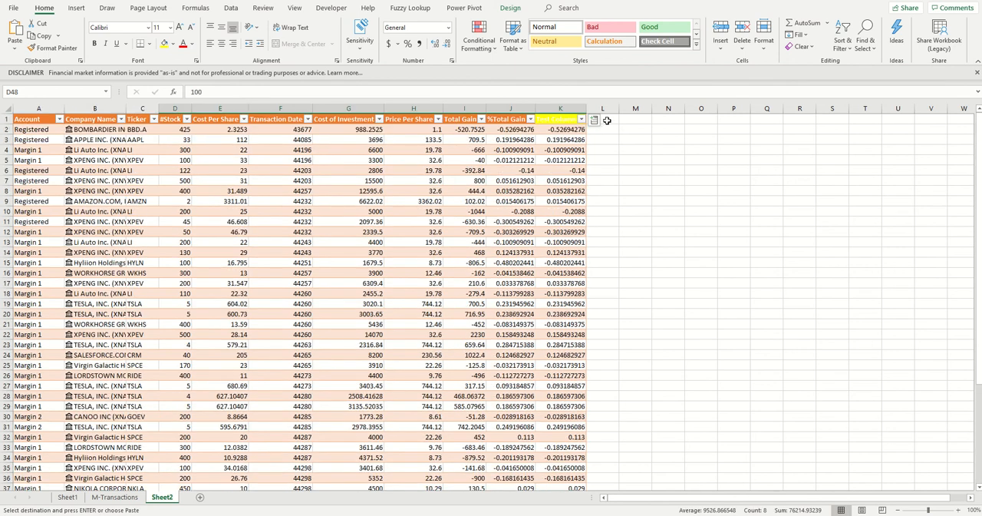
{"action": "left_click", "coordinate": [606, 121]}
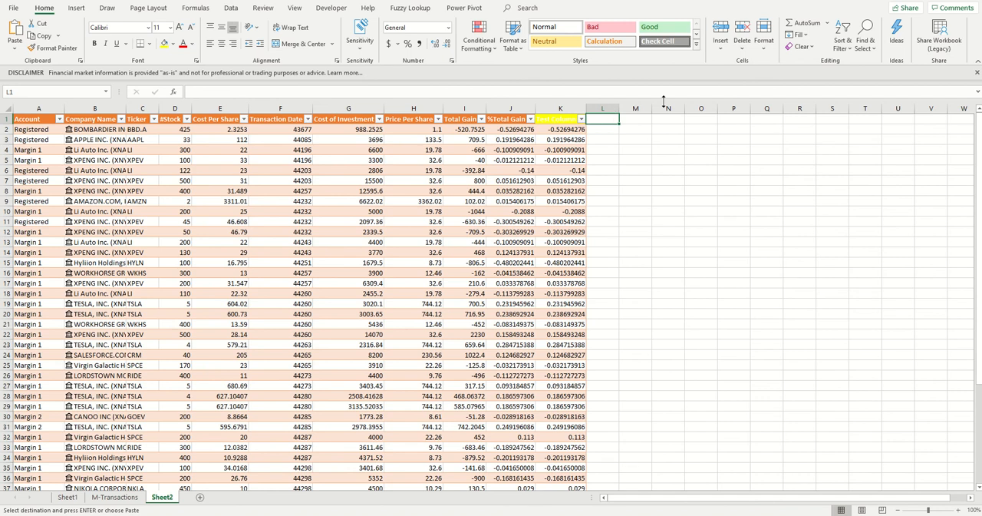
{"action": "type", "text": "Da"}
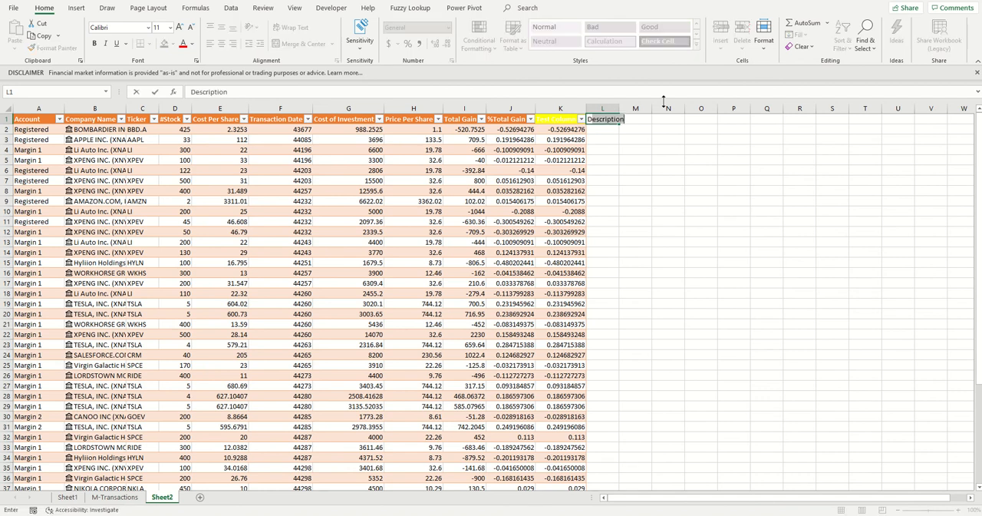
{"action": "type", "text": "ys gain"}
{"action": "key", "text": "Return"}
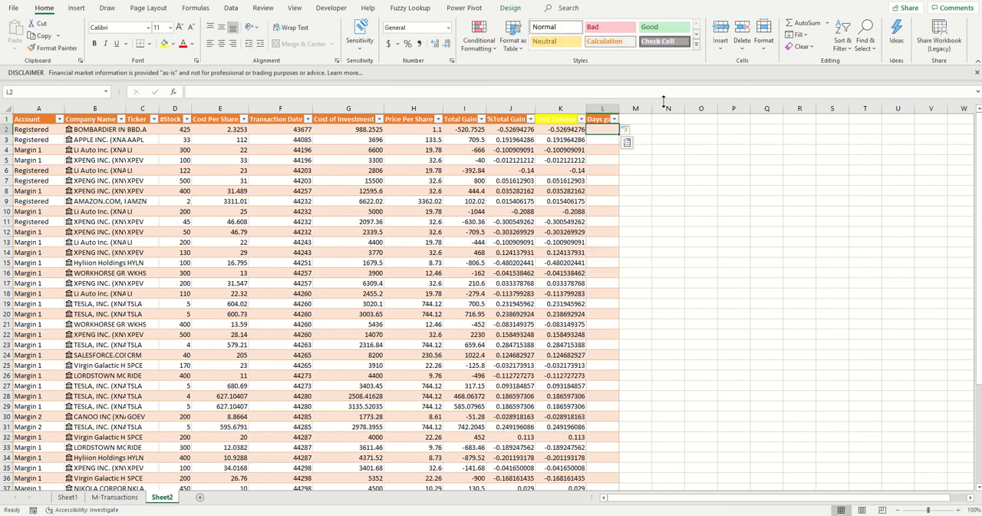
{"action": "scroll", "coordinate": [591, 189], "scroll_direction": "down", "scroll_amount": 6}
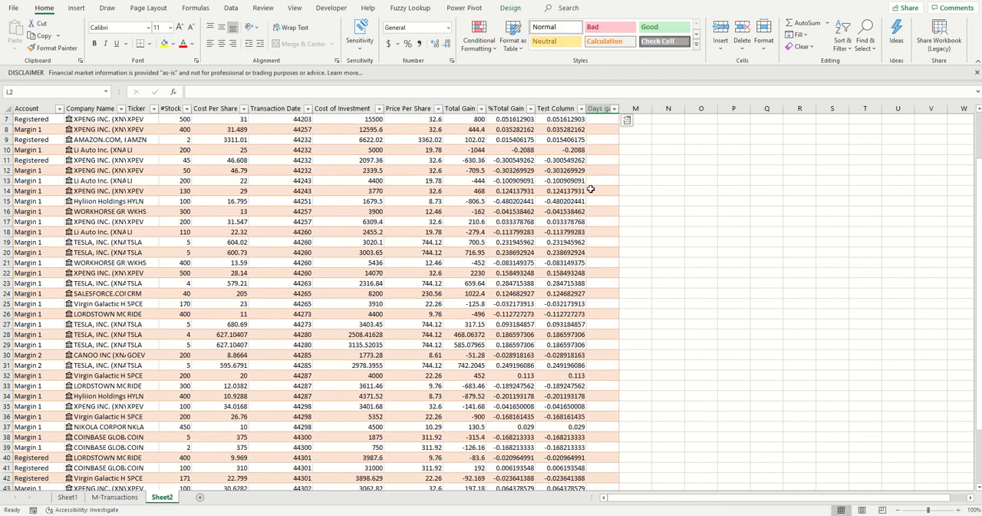
{"action": "scroll", "coordinate": [592, 189], "scroll_direction": "down", "scroll_amount": 3}
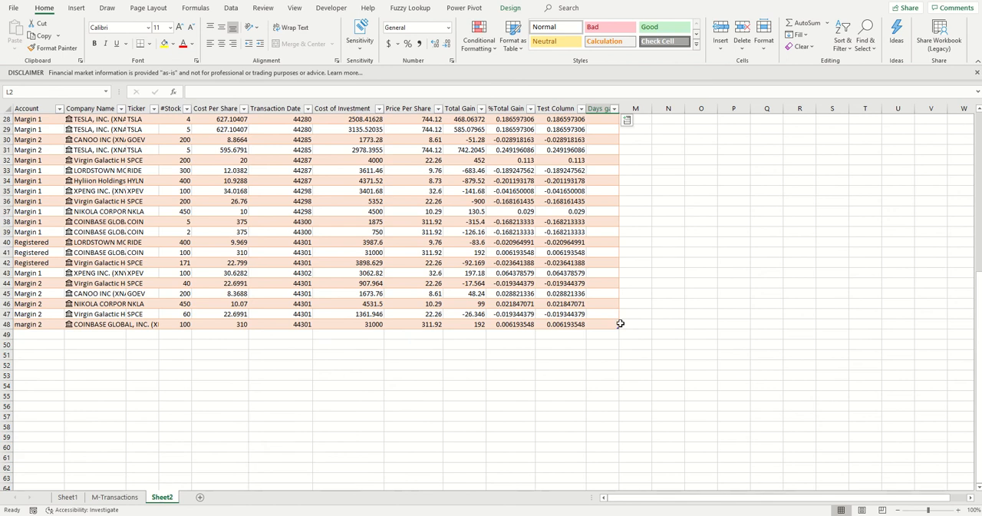
{"action": "scroll", "coordinate": [621, 323], "scroll_direction": "up", "scroll_amount": 9}
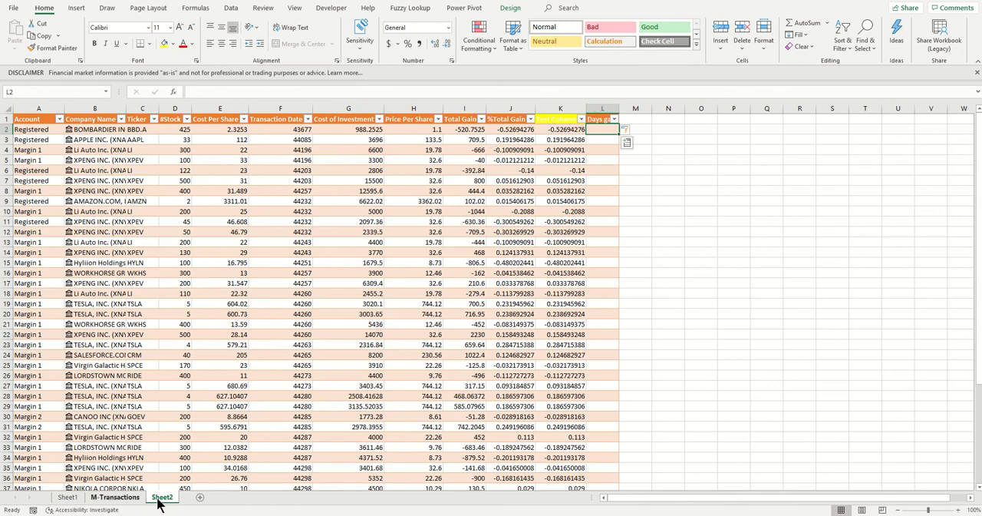
- Switch to the PowerPoint presentation and show slide 5
{"action": "key", "text": "alt+Tab"}
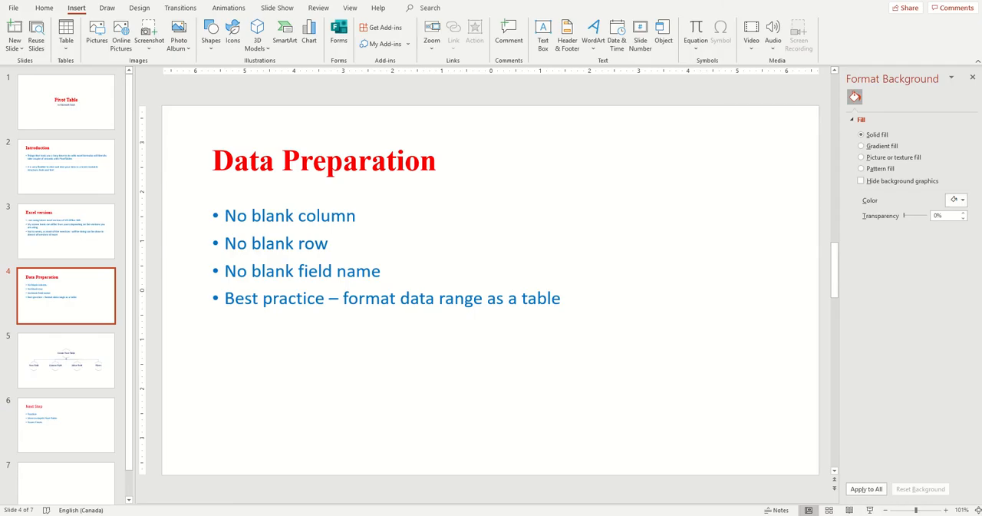
{"action": "left_click", "coordinate": [54, 379]}
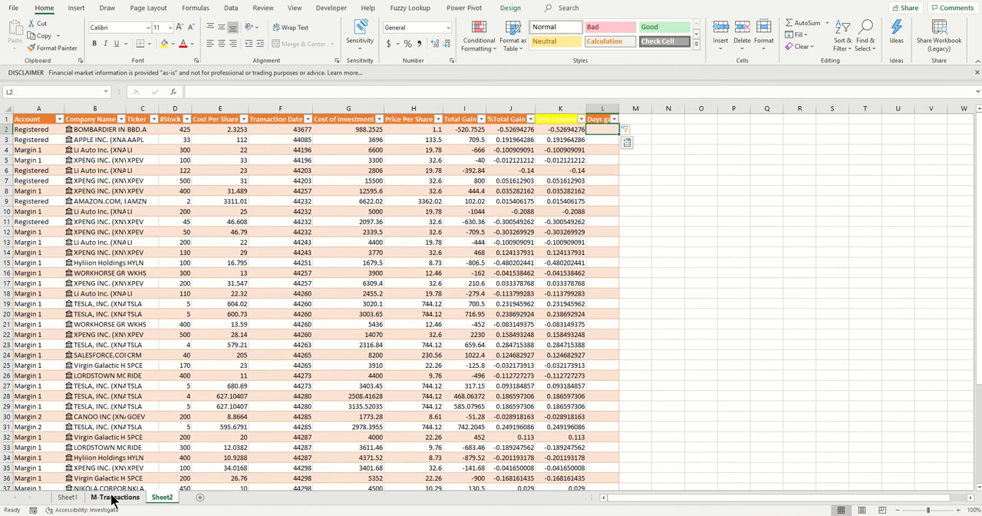
- Back in Excel, insert a PivotTable on a new worksheet from the whole transaction table, Table25, on the M-Transactions sheet
{"action": "left_click", "coordinate": [113, 498]}
{"action": "left_click", "coordinate": [153, 258]}
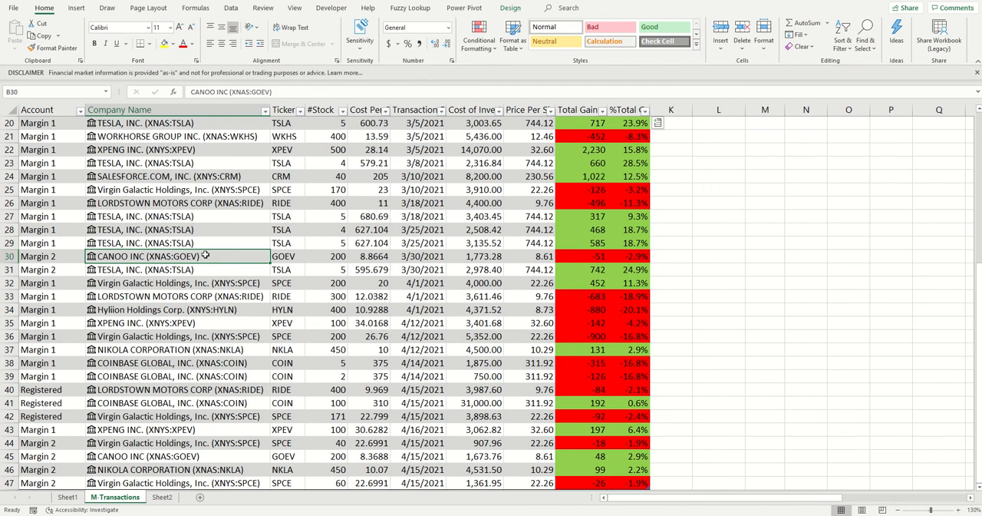
{"action": "key", "text": "ctrl+a"}
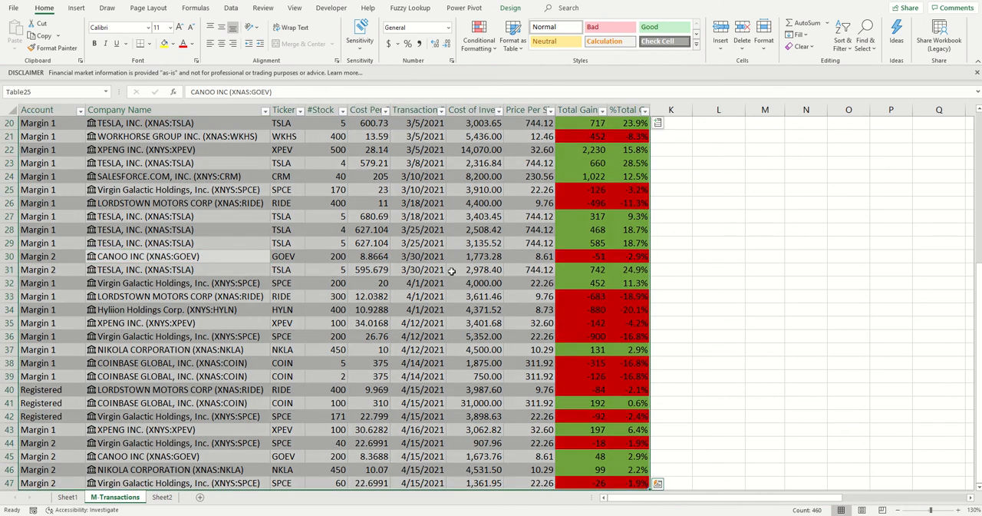
{"action": "scroll", "coordinate": [462, 277], "scroll_direction": "down", "scroll_amount": 4}
{"action": "scroll", "coordinate": [462, 277], "scroll_direction": "up", "scroll_amount": 10}
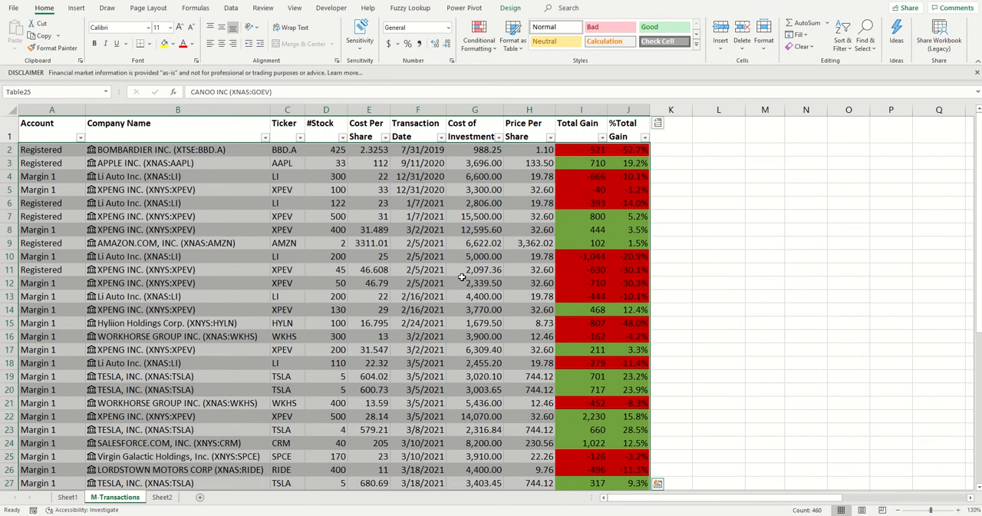
{"action": "scroll", "coordinate": [462, 277], "scroll_direction": "down", "scroll_amount": 8}
{"action": "scroll", "coordinate": [462, 277], "scroll_direction": "up", "scroll_amount": 2}
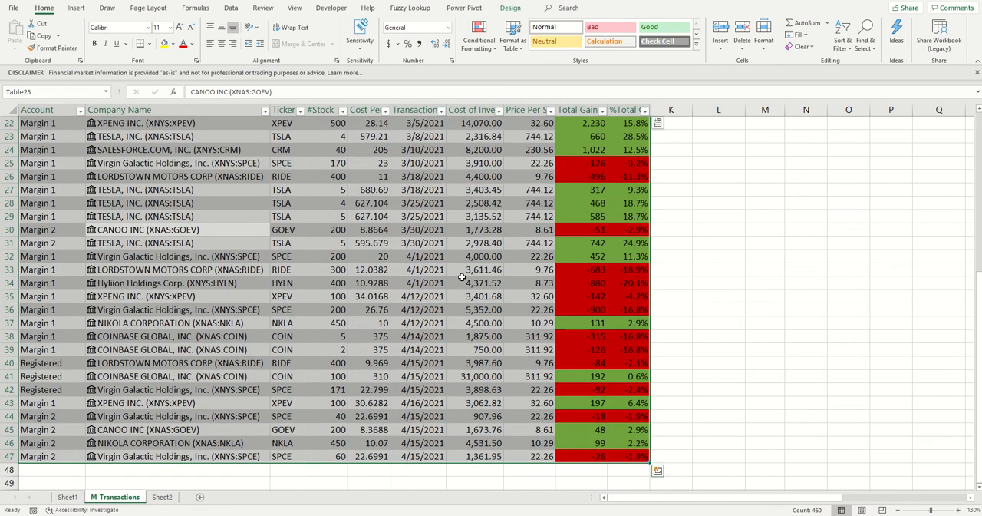
{"action": "left_click", "coordinate": [76, 9]}
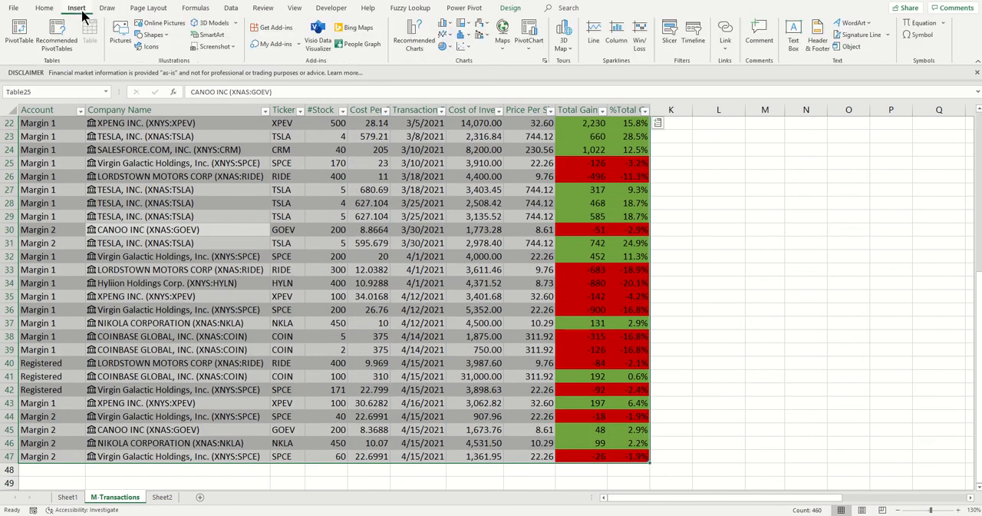
{"action": "left_click", "coordinate": [20, 34]}
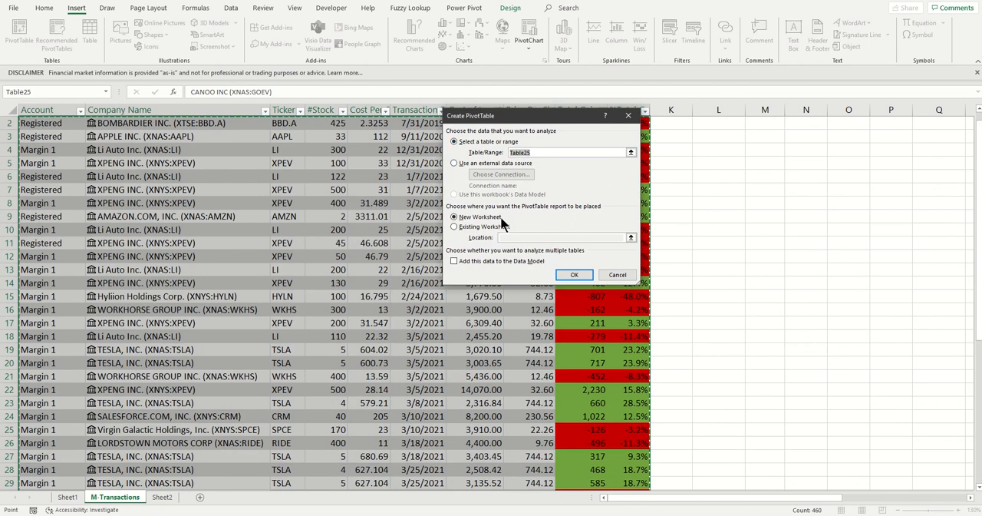
{"action": "left_click_drag", "start_coordinate": [519, 123], "coordinate": [485, 159]}
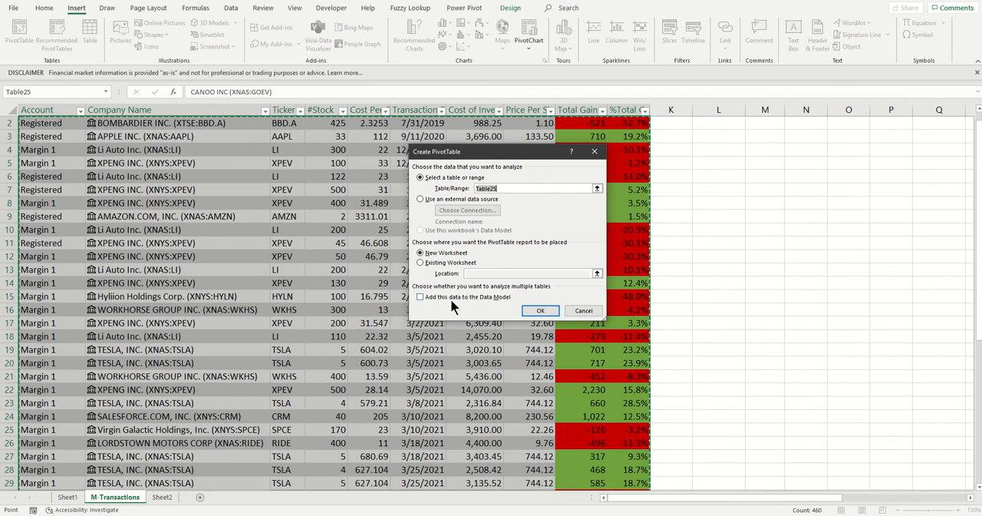
{"action": "left_click", "coordinate": [539, 311]}
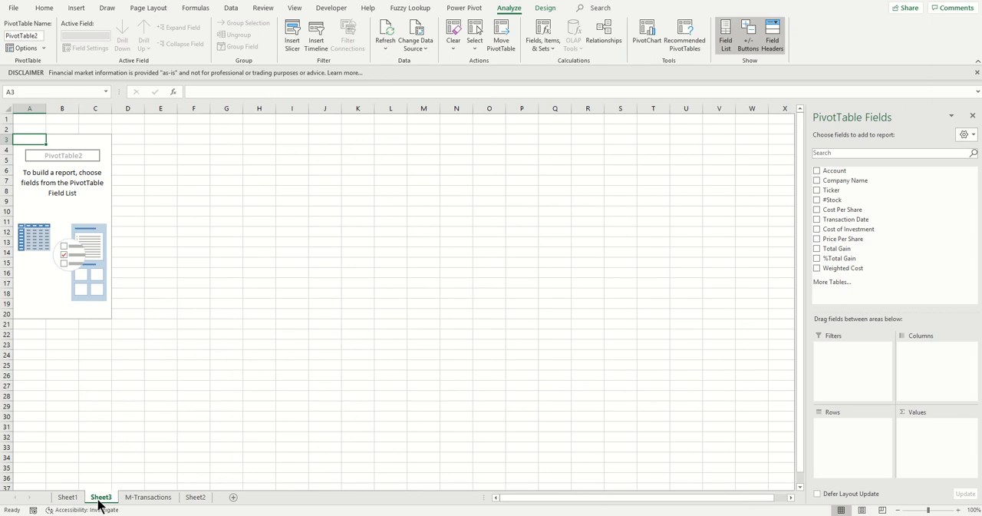
{"action": "left_click_drag", "start_coordinate": [25, 142], "coordinate": [98, 309]}
{"action": "left_click", "coordinate": [54, 208]}
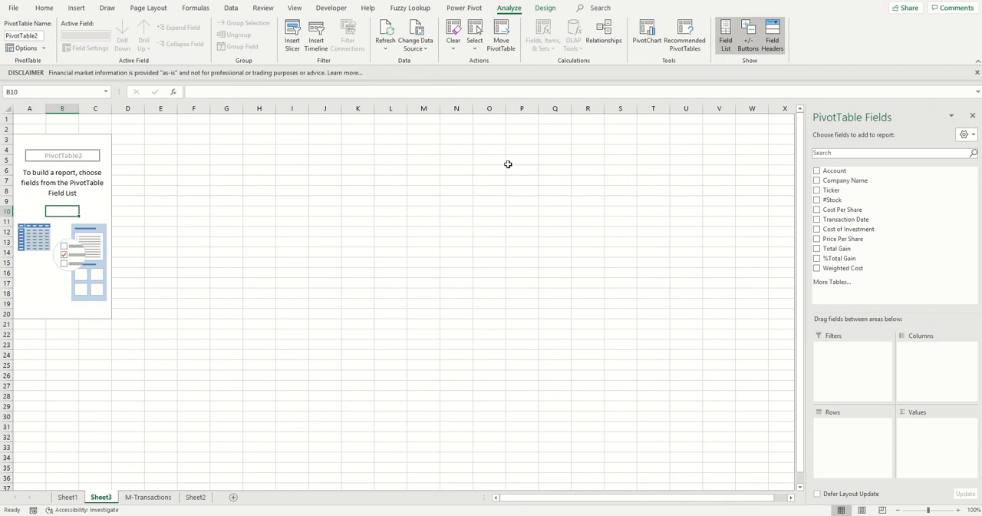
{"action": "left_click_drag", "start_coordinate": [28, 141], "coordinate": [99, 312]}
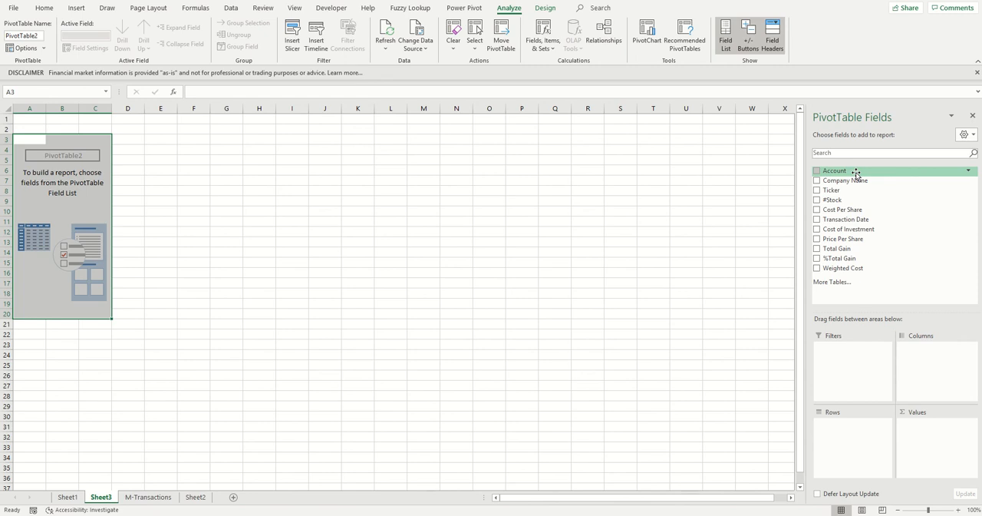
- Build the PivotTable with Account as the row field and Total Gain as the summed value field
{"action": "left_click_drag", "start_coordinate": [856, 173], "coordinate": [857, 437]}
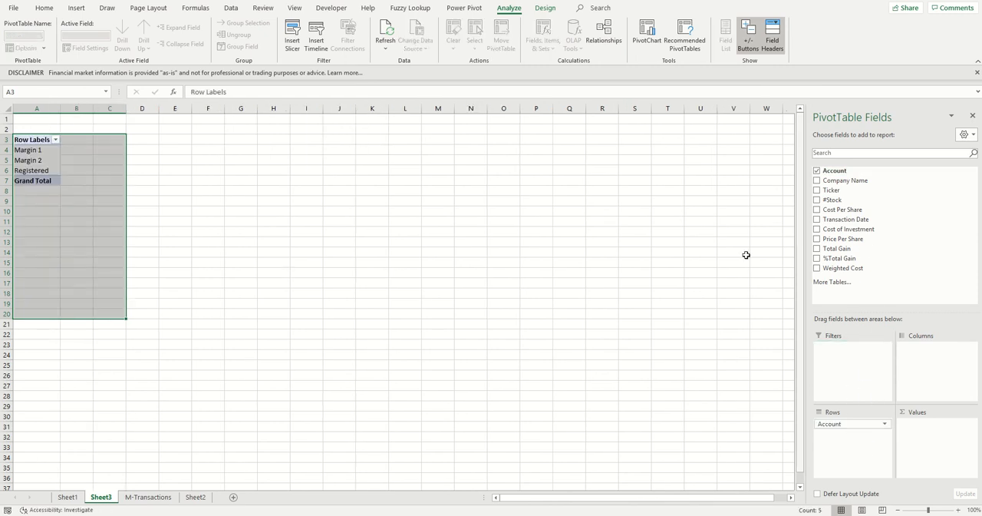
{"action": "left_click", "coordinate": [80, 229]}
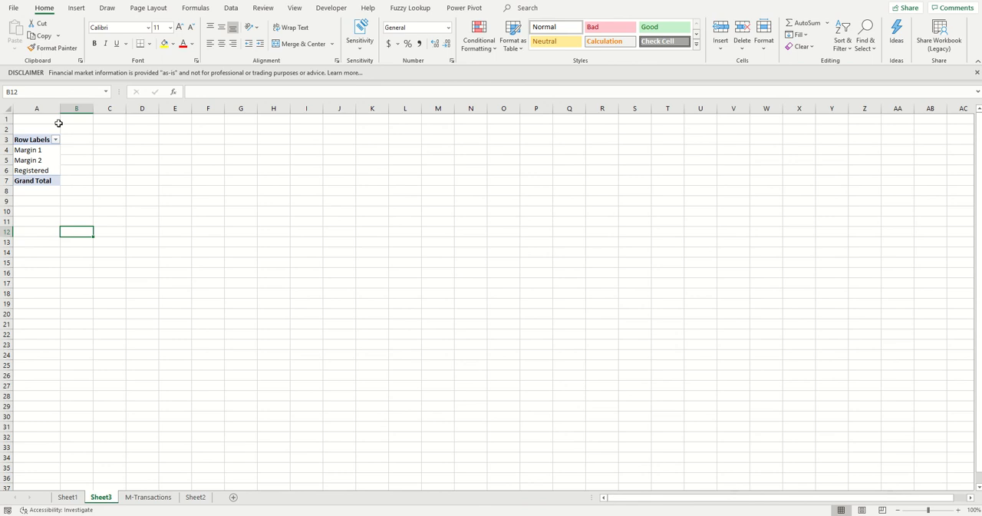
{"action": "left_click", "coordinate": [36, 152]}
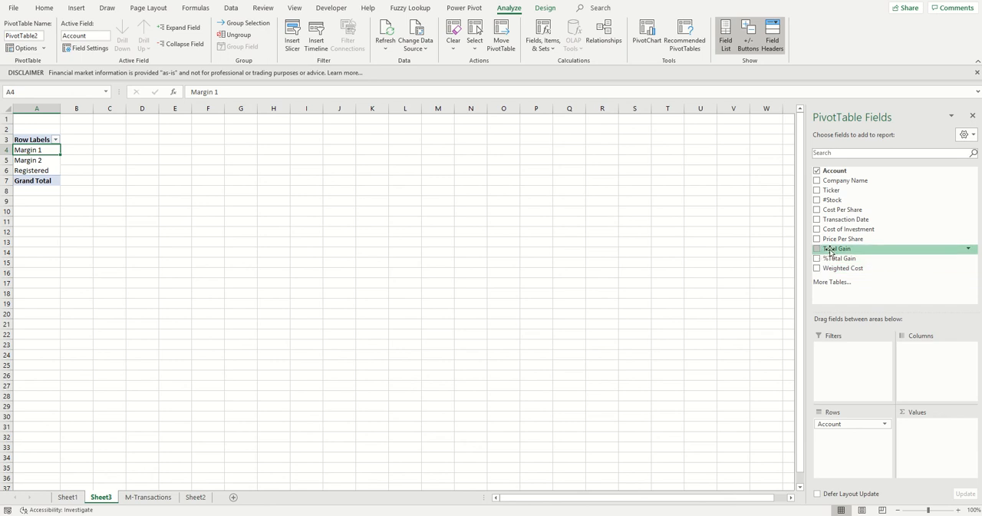
{"action": "left_click_drag", "start_coordinate": [830, 252], "coordinate": [923, 438]}
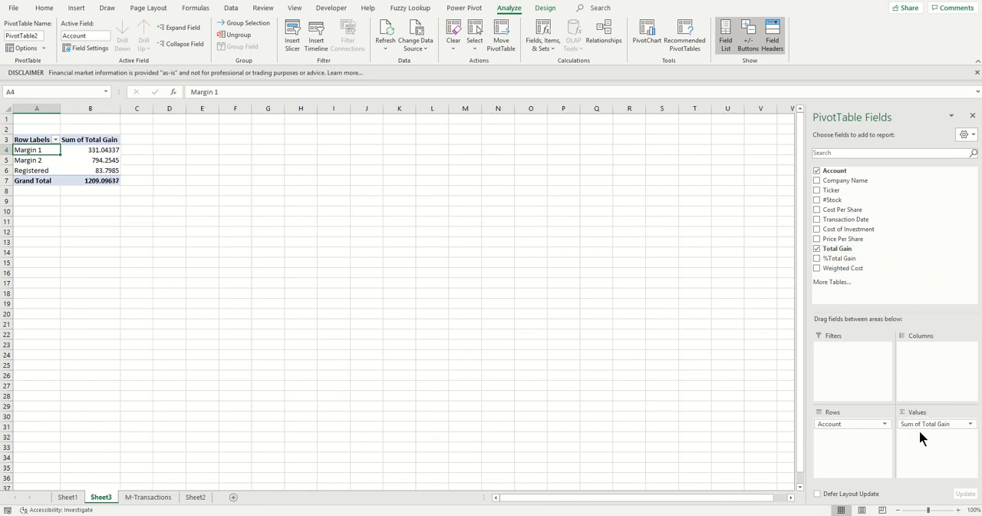
- Examine the summed total gain per account and the grand total in the PivotTable
{"action": "left_click", "coordinate": [96, 182]}
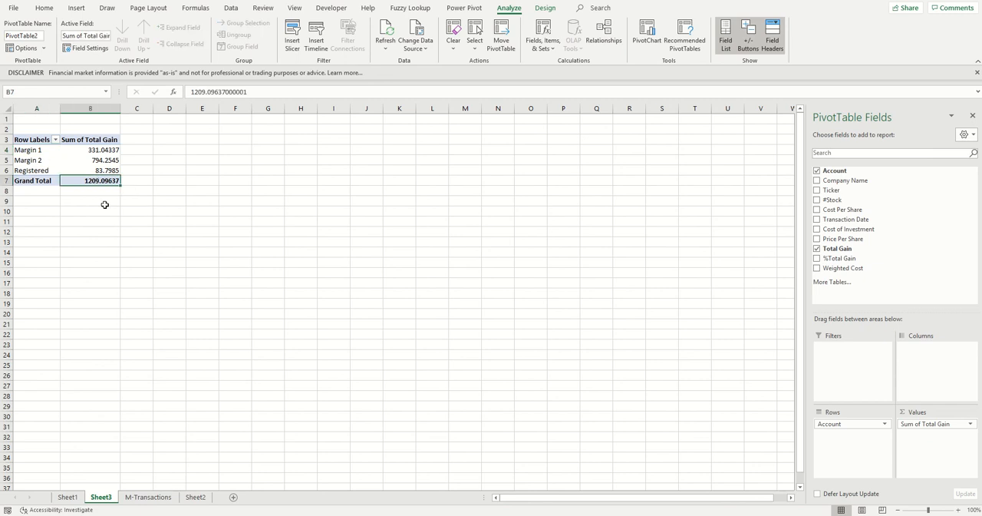
{"action": "left_click_drag", "start_coordinate": [102, 150], "coordinate": [101, 180]}
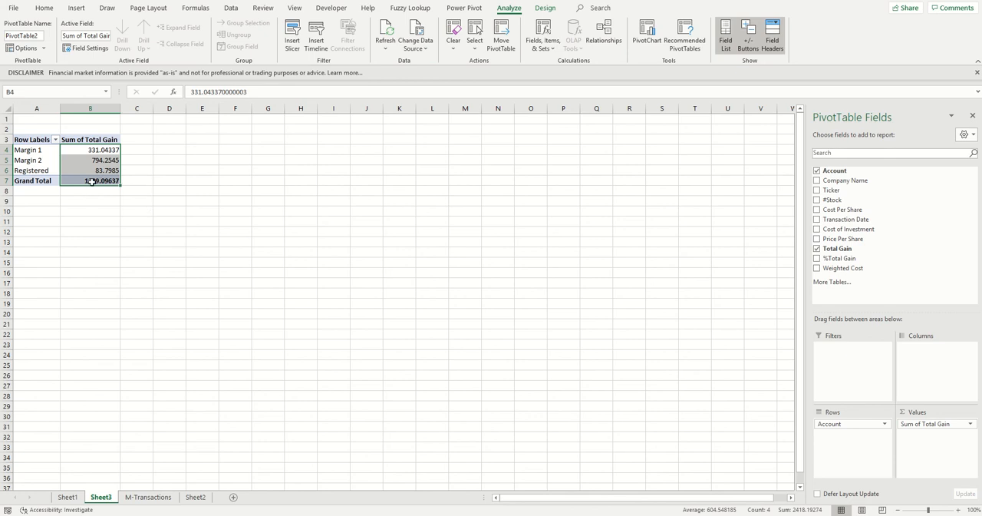
{"action": "left_click", "coordinate": [89, 181]}
{"action": "left_click", "coordinate": [100, 160]}
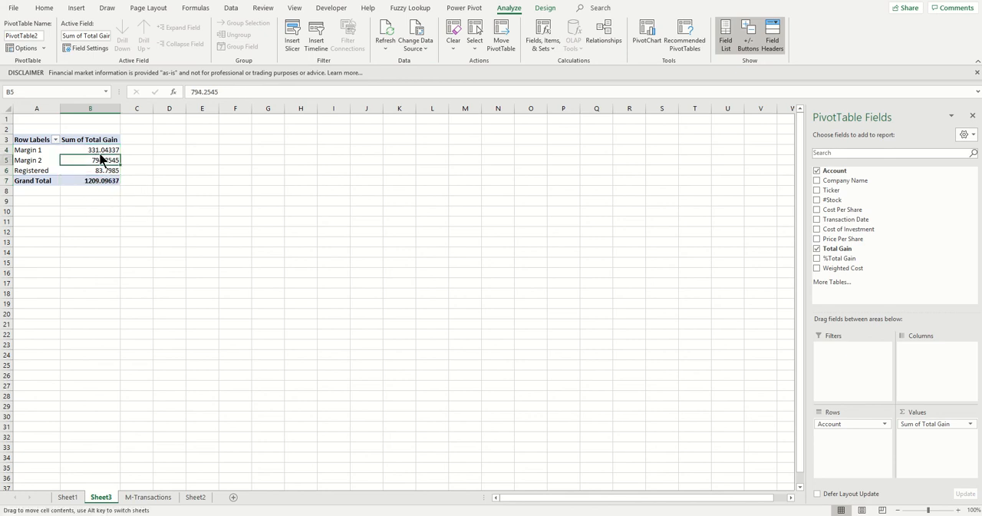
{"action": "left_click", "coordinate": [101, 150]}
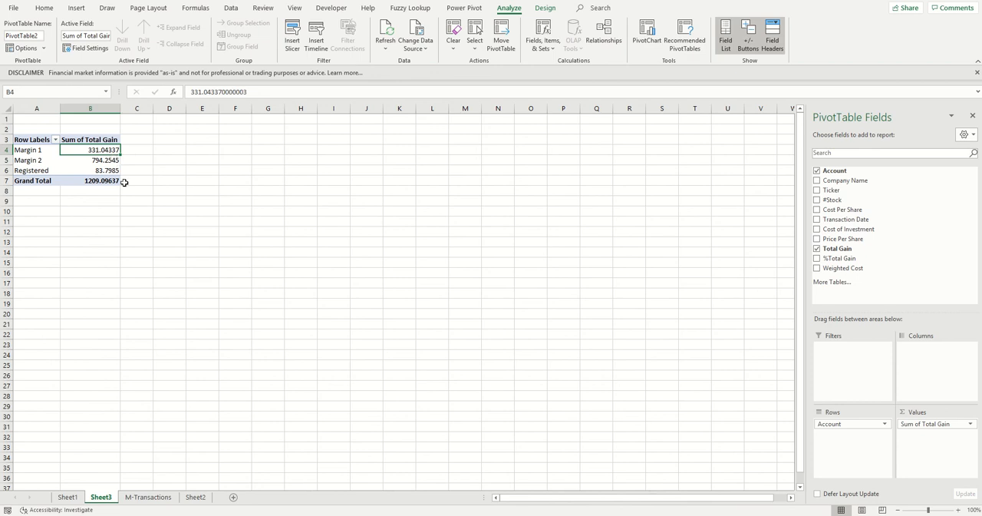
- Format the Sum of Total Gain values in the PivotTable as currency with a dollar sign and no decimal places
{"action": "left_click", "coordinate": [970, 425]}
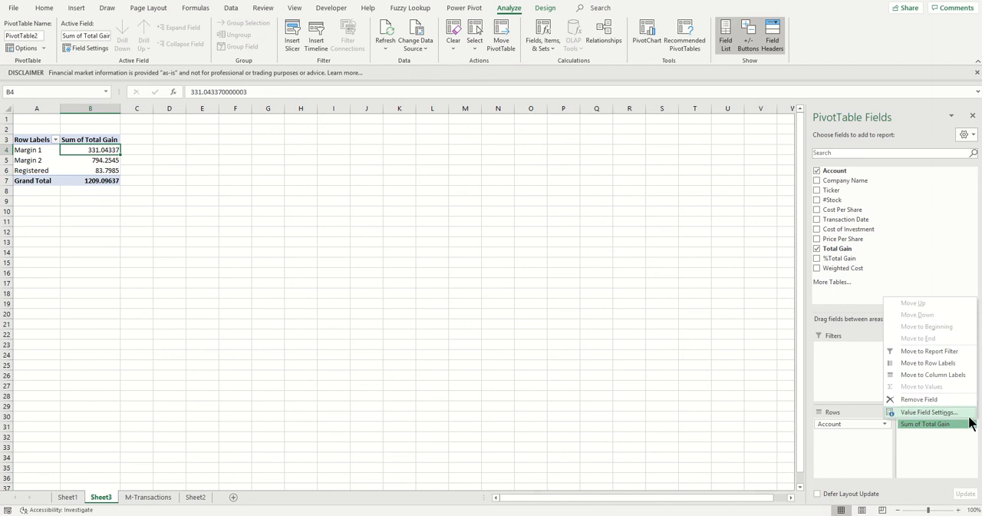
{"action": "left_click", "coordinate": [970, 425]}
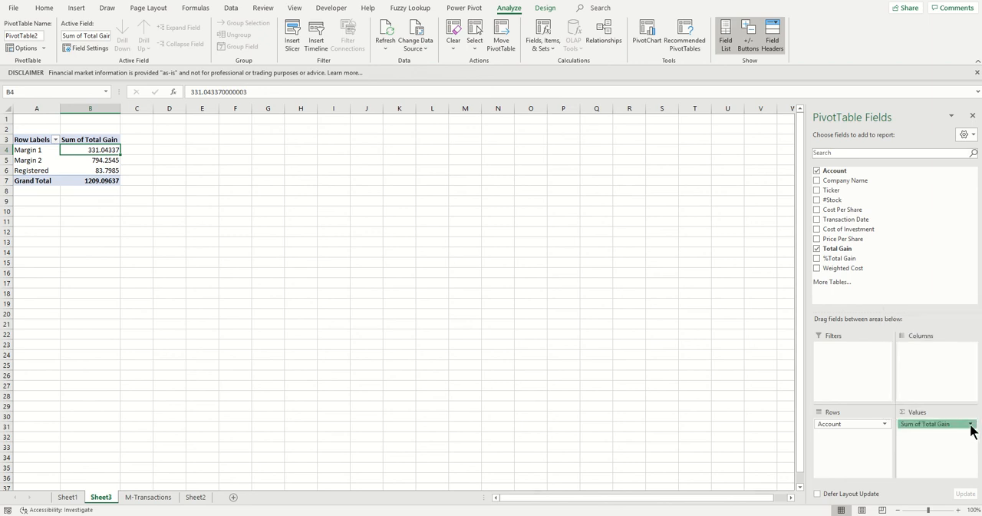
{"action": "left_click", "coordinate": [970, 426]}
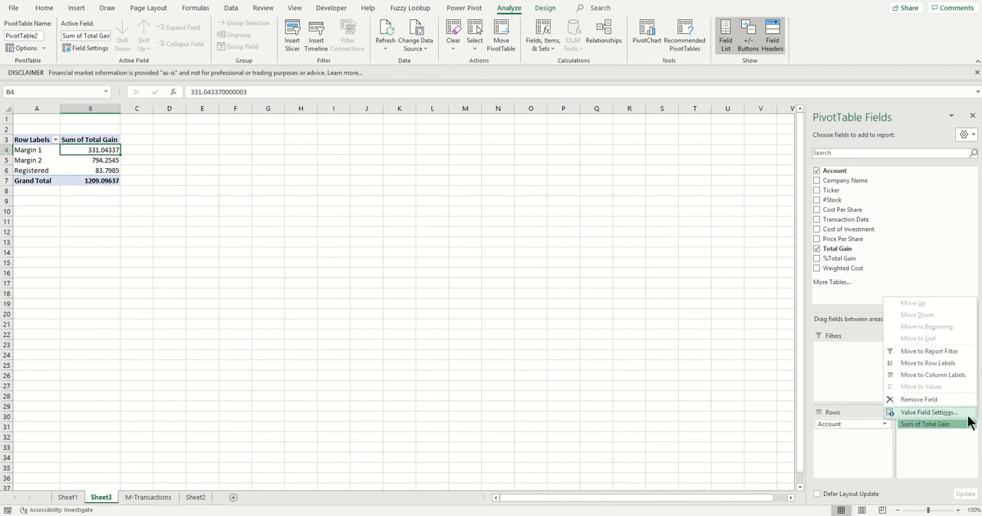
{"action": "left_click", "coordinate": [965, 411]}
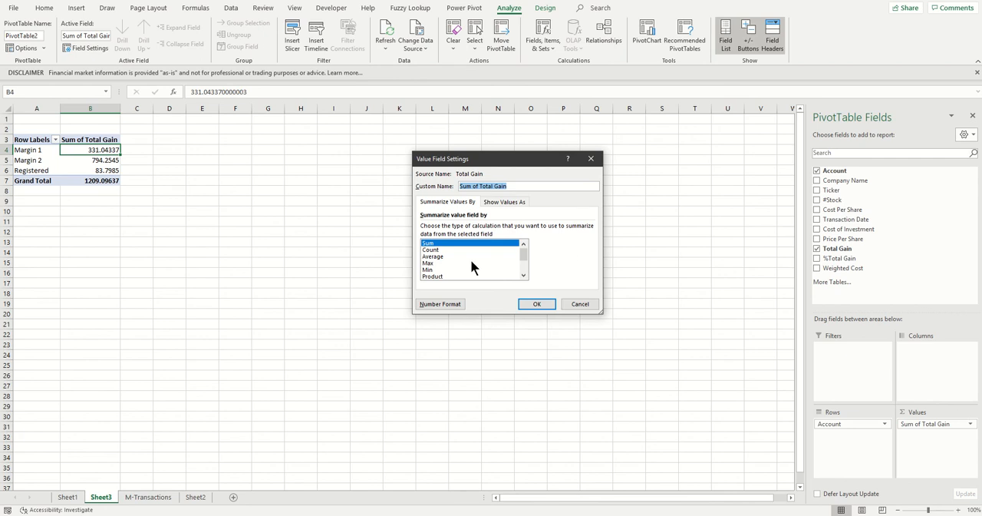
{"action": "left_click", "coordinate": [437, 307]}
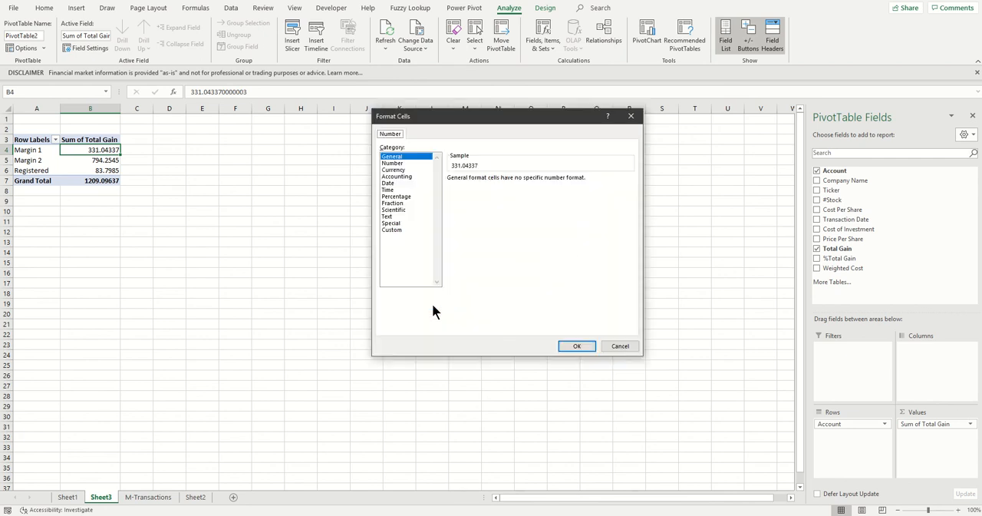
{"action": "left_click", "coordinate": [396, 171]}
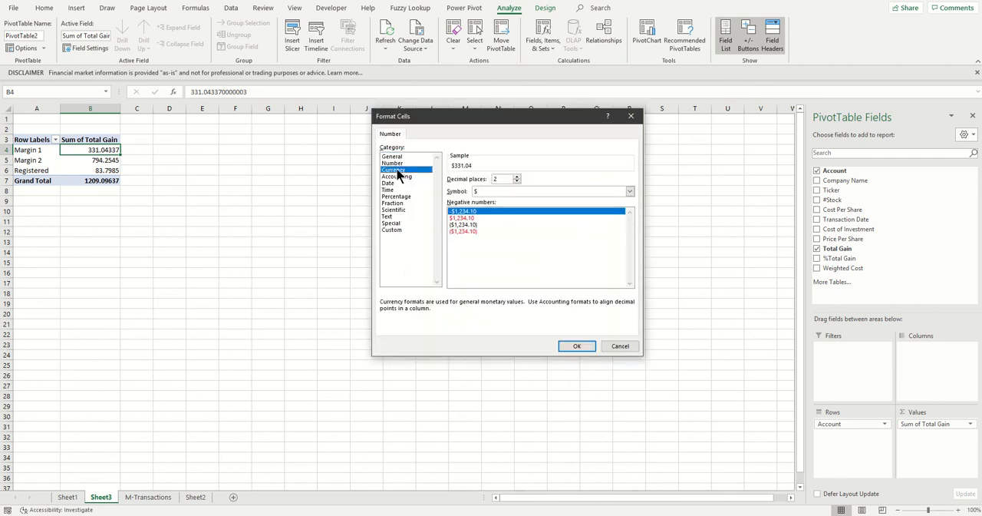
{"action": "left_click", "coordinate": [516, 181]}
{"action": "left_click", "coordinate": [515, 181]}
{"action": "left_click", "coordinate": [578, 343]}
{"action": "left_click", "coordinate": [536, 303]}
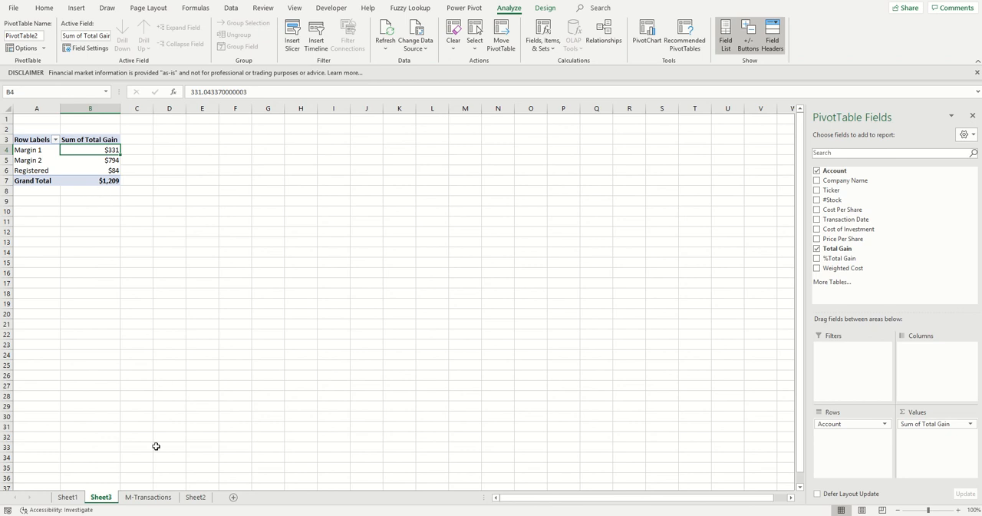
- Compare the sum of the Total Gain column on the M-Transactions sheet with the PivotTable's grand total on Sheet3
{"action": "left_click", "coordinate": [153, 498]}
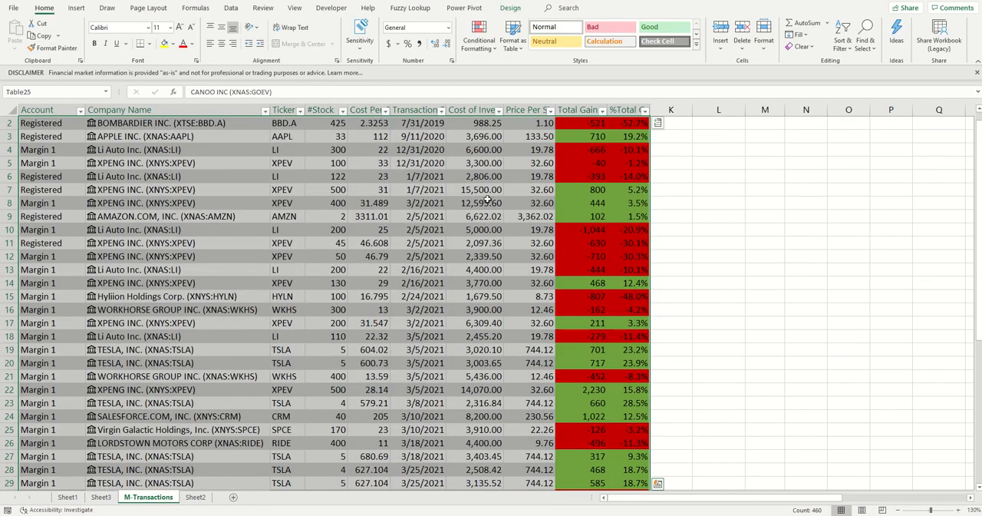
{"action": "left_click", "coordinate": [491, 175]}
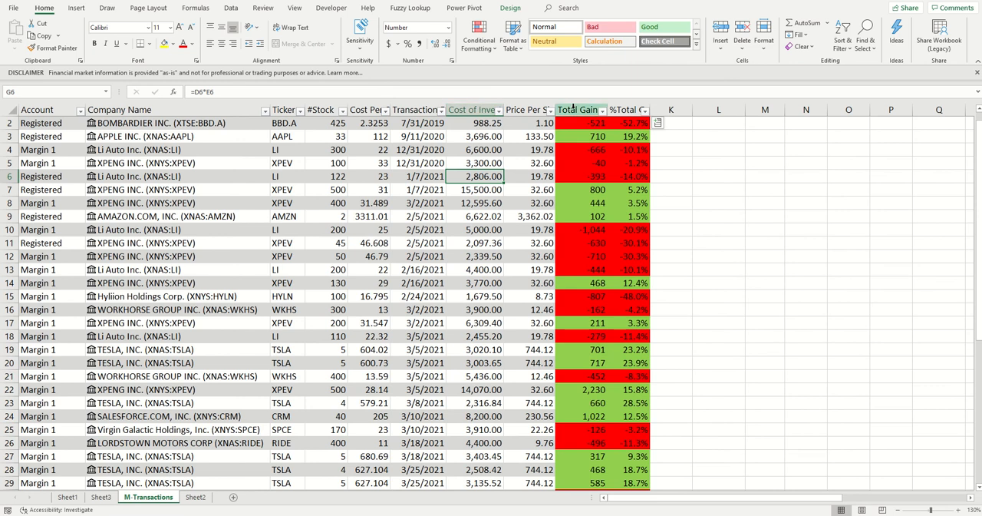
{"action": "left_click", "coordinate": [586, 110]}
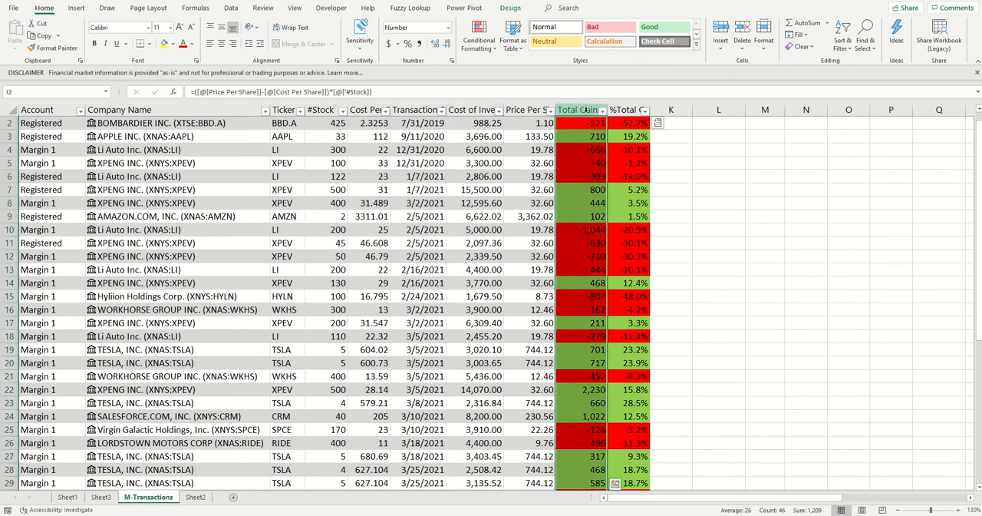
{"action": "scroll", "coordinate": [572, 373], "scroll_direction": "down", "scroll_amount": 9}
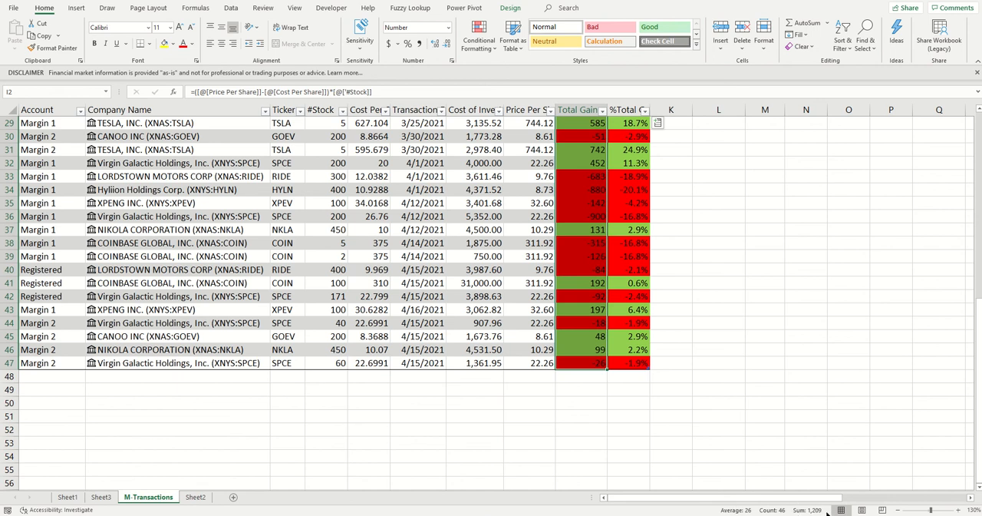
{"action": "left_click", "coordinate": [102, 497]}
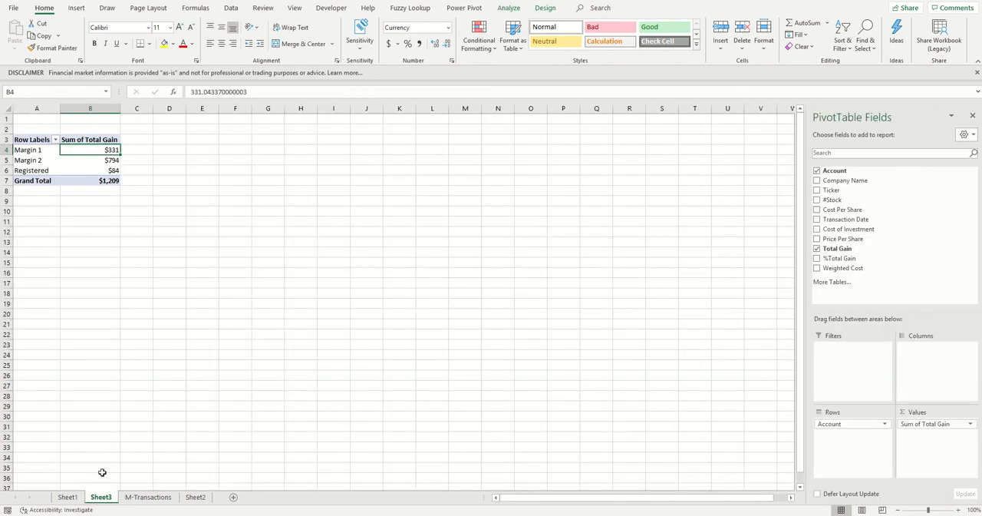
{"action": "mouse_move", "coordinate": [91, 181]}
- Show slide 5 of the PowerPoint presentation, return to Excel and add Ticker as the PivotTable's column field
{"action": "left_click", "coordinate": [415, 515]}
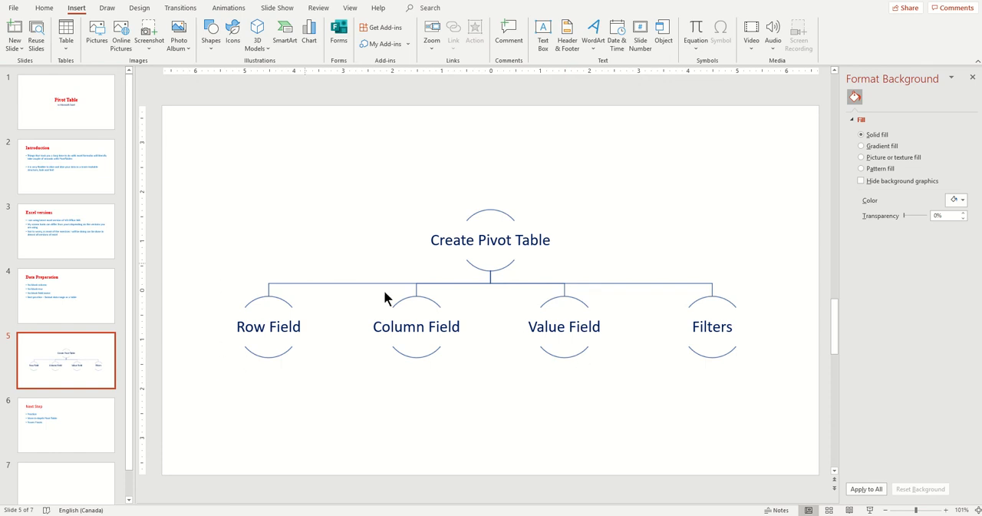
{"action": "mouse_move", "coordinate": [264, 514]}
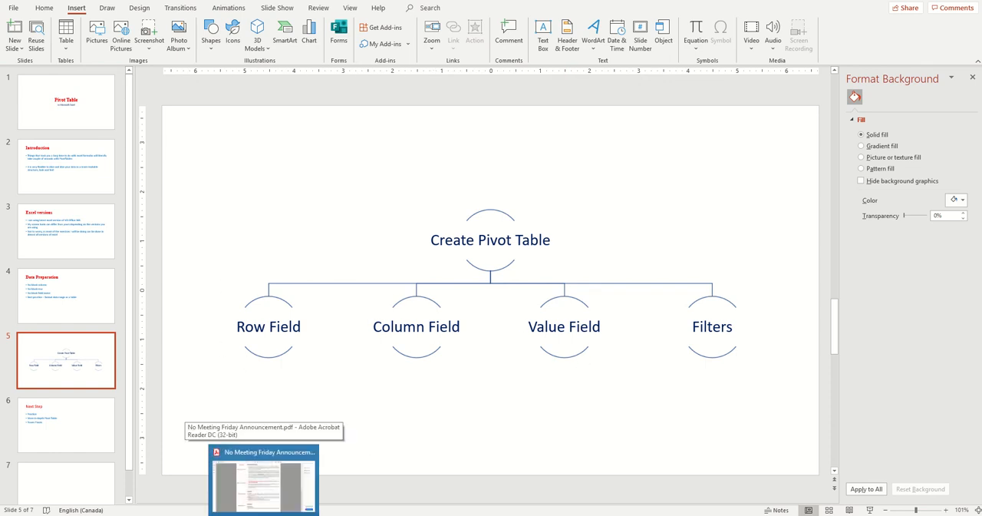
{"action": "left_click", "coordinate": [264, 514]}
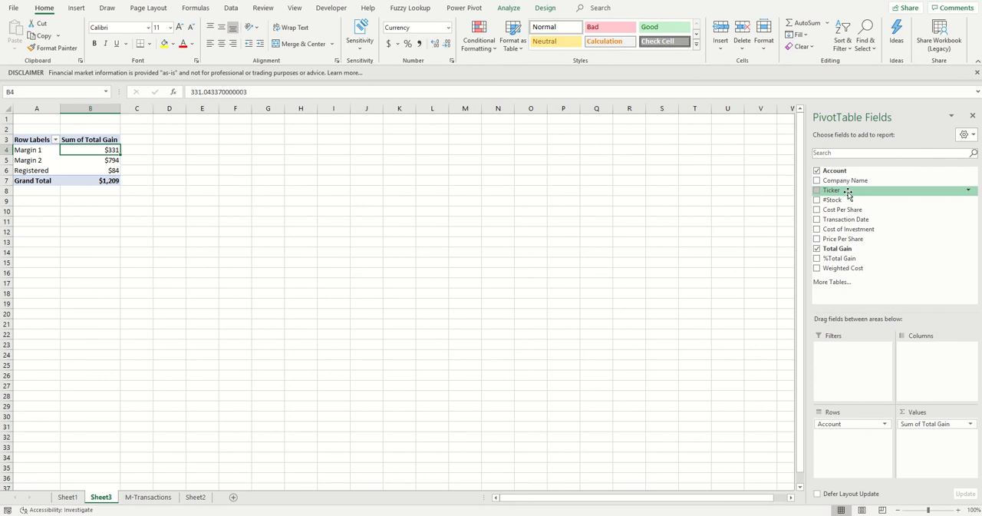
{"action": "left_click_drag", "start_coordinate": [848, 195], "coordinate": [931, 368]}
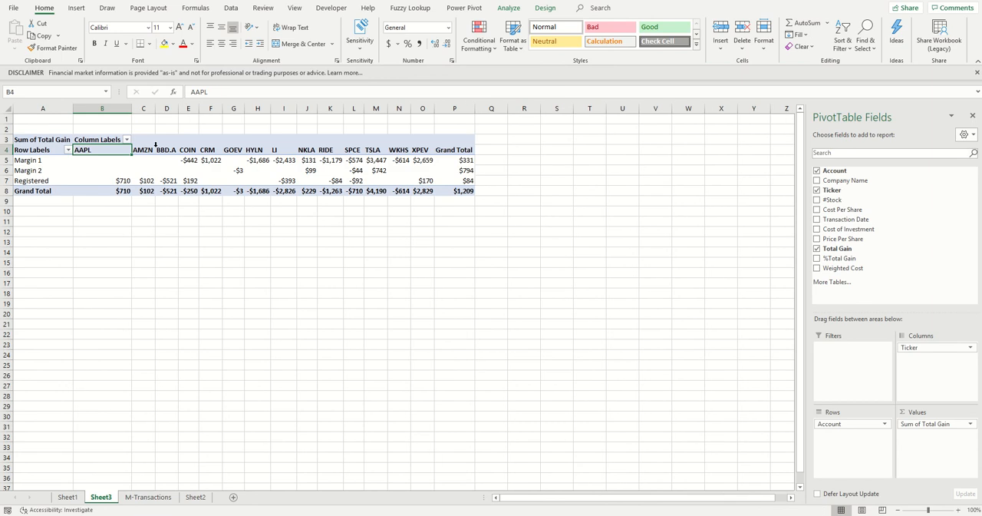
- Examine the Margin 1 gains for the COIN, SPCE and TSLA tickers and the grand totals per account
{"action": "left_click", "coordinate": [6, 159]}
{"action": "left_click", "coordinate": [189, 150]}
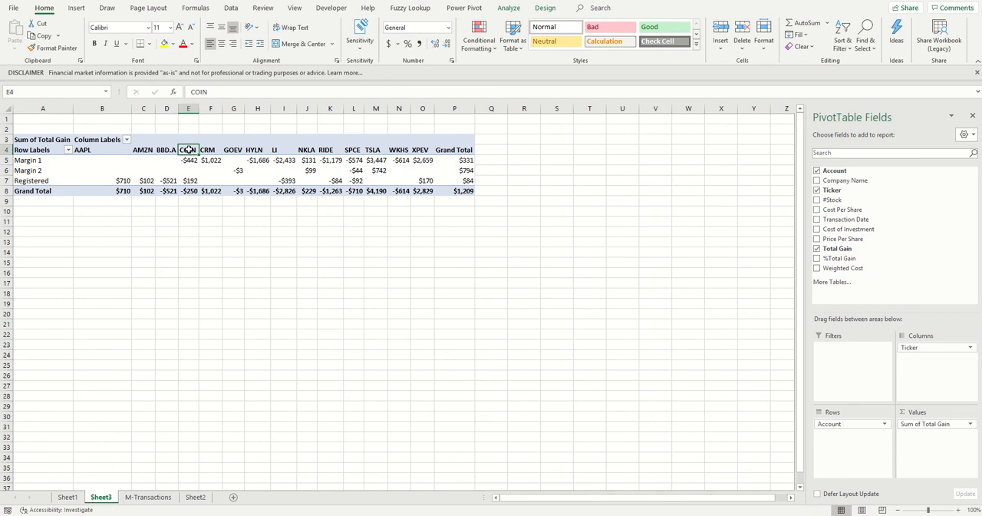
{"action": "left_click_drag", "start_coordinate": [189, 149], "coordinate": [189, 160]}
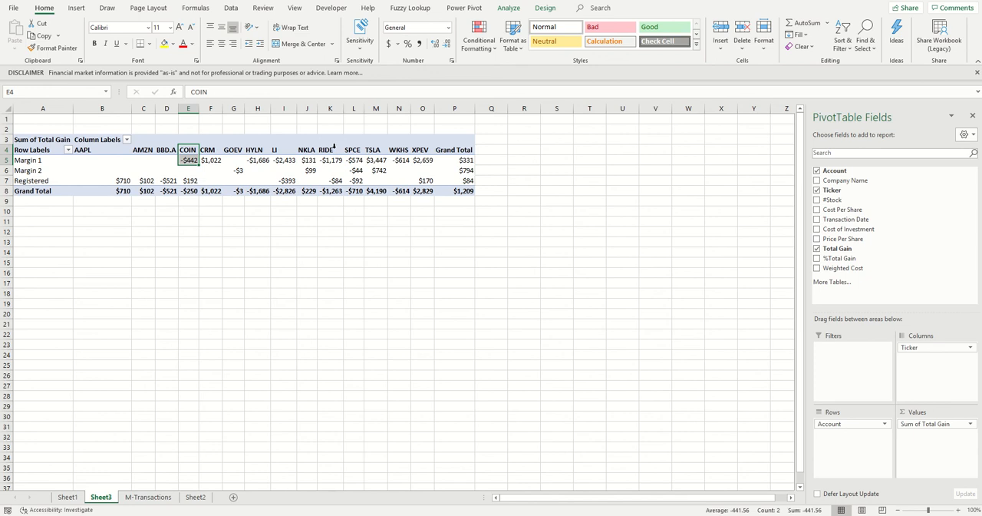
{"action": "left_click_drag", "start_coordinate": [352, 151], "coordinate": [352, 160]}
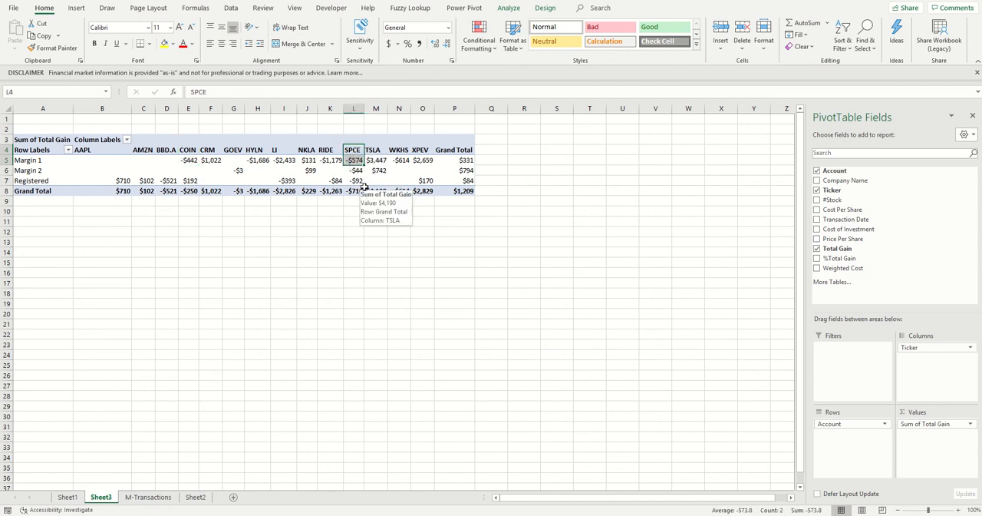
{"action": "left_click", "coordinate": [377, 160]}
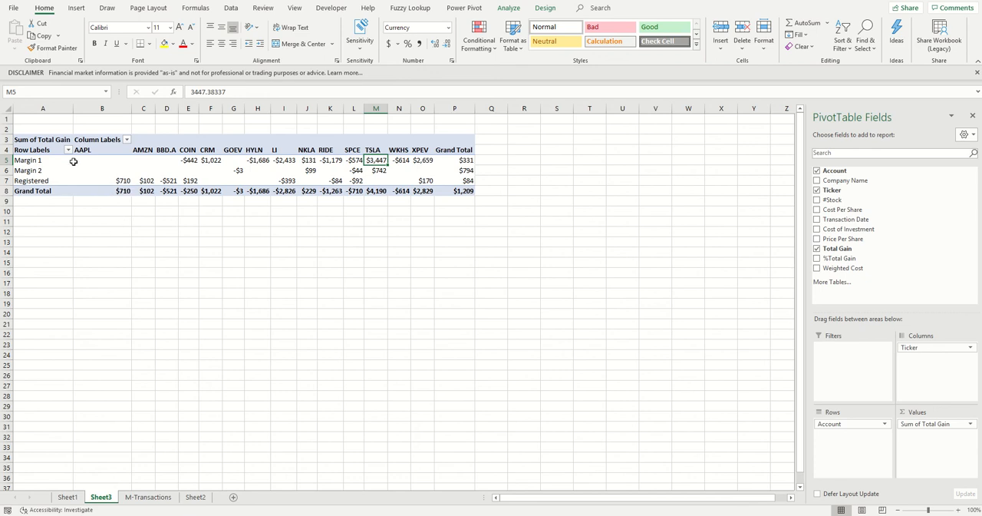
{"action": "left_click", "coordinate": [48, 162]}
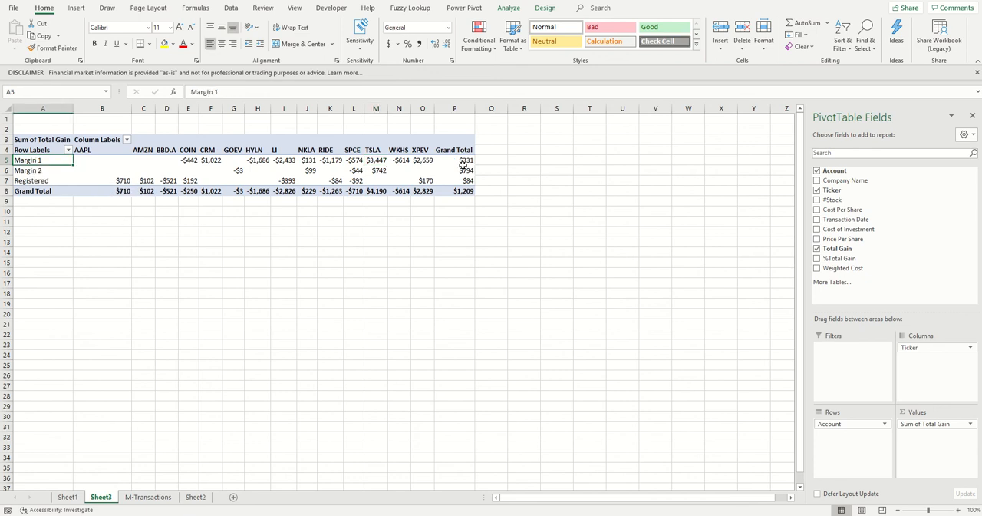
{"action": "mouse_move", "coordinate": [463, 192]}
- Show slide 5 in PowerPoint again and, back in Excel, add Transaction Date as the PivotTable's report filter
{"action": "left_click", "coordinate": [288, 513]}
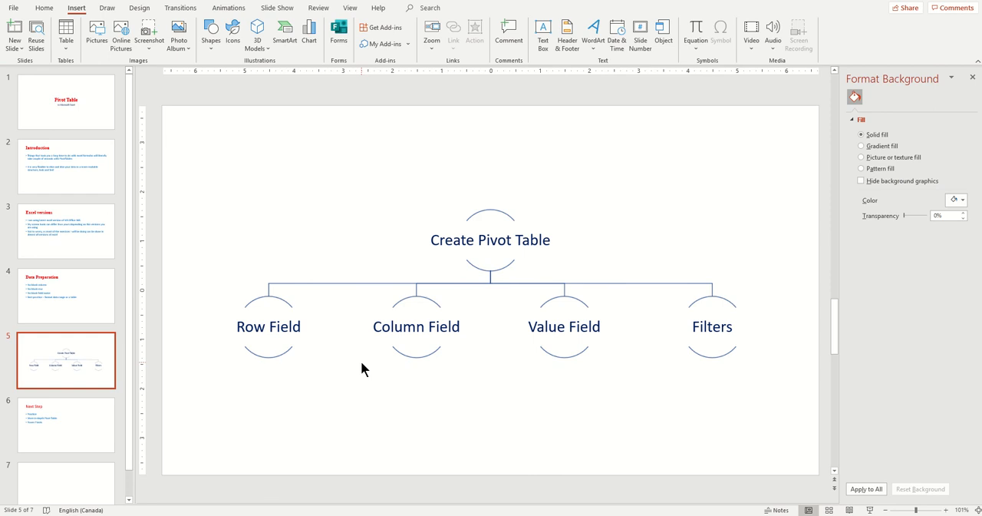
{"action": "key", "text": "alt+Tab"}
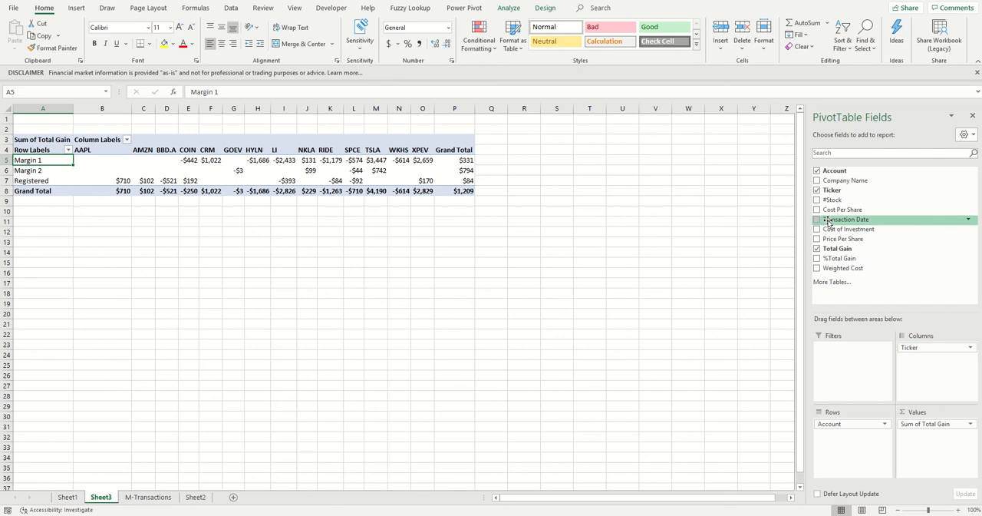
{"action": "left_click_drag", "start_coordinate": [829, 221], "coordinate": [851, 362]}
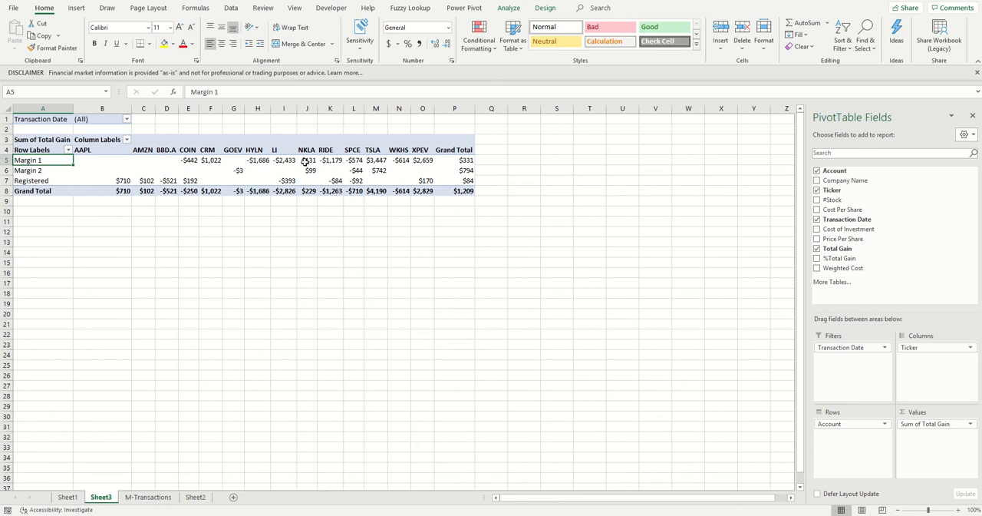
- Filter the PivotTable to the transaction date 12/31/2020 and switch the filter to 2/16/2021
{"action": "left_click", "coordinate": [127, 119]}
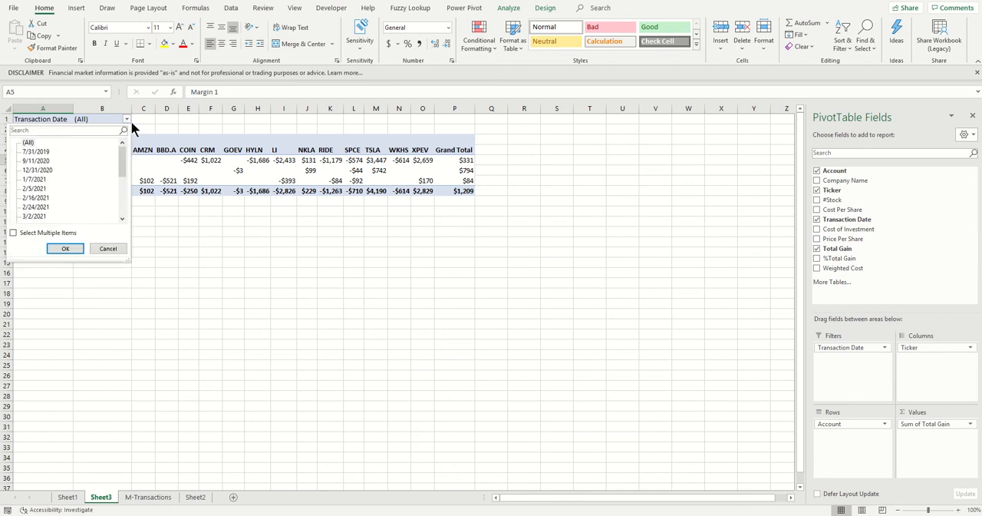
{"action": "left_click", "coordinate": [37, 169]}
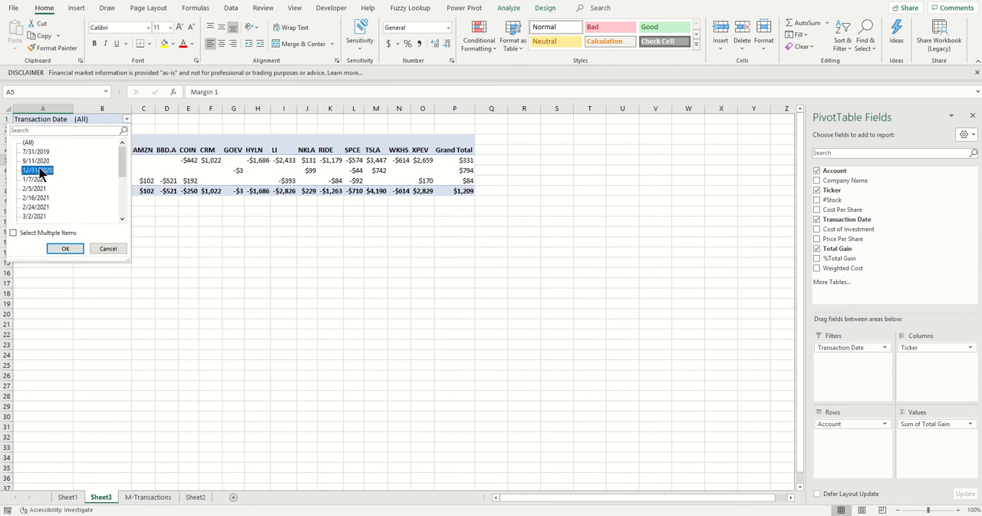
{"action": "left_click", "coordinate": [65, 249]}
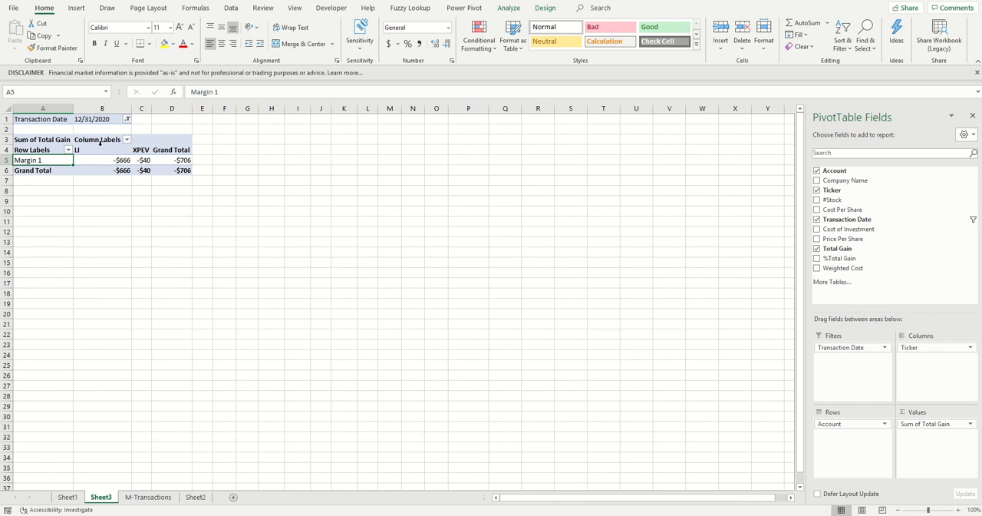
{"action": "left_click", "coordinate": [127, 120]}
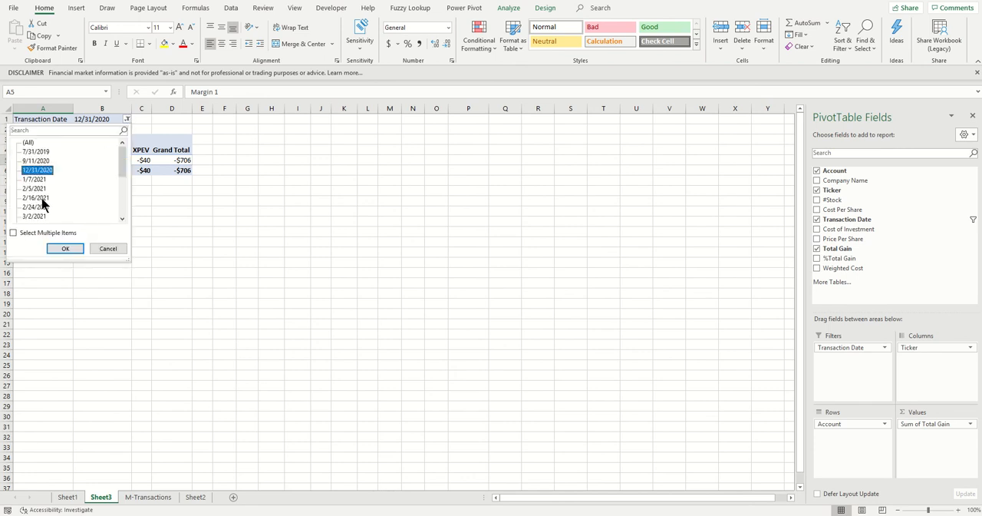
{"action": "left_click", "coordinate": [42, 198]}
{"action": "left_click", "coordinate": [64, 249]}
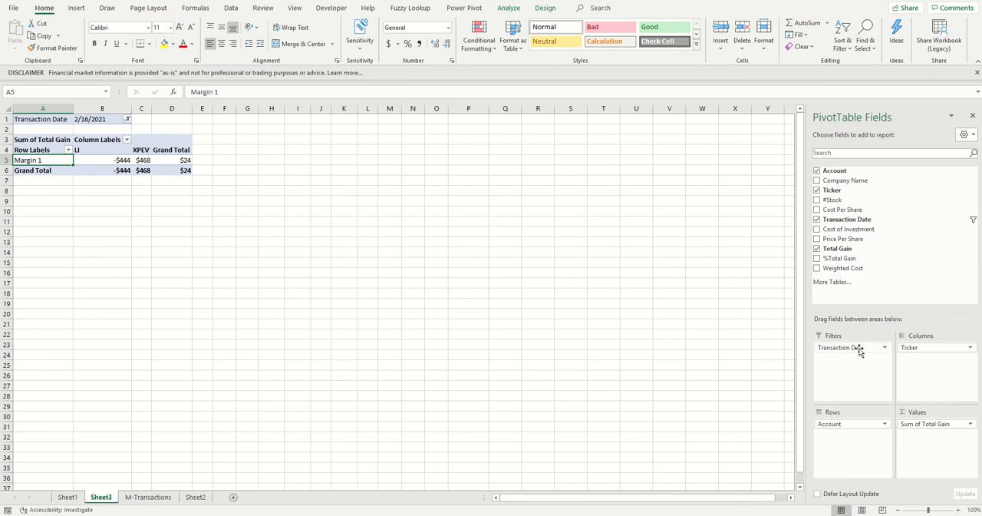
- Move Transaction Date from the report filter to the row fields below Account and remove it from the PivotTable
{"action": "left_click_drag", "start_coordinate": [860, 350], "coordinate": [849, 442]}
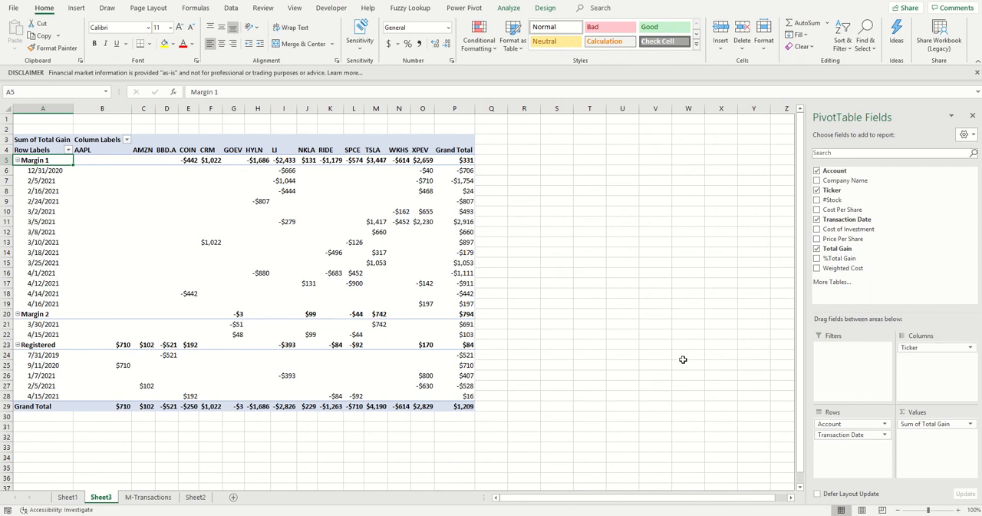
{"action": "left_click_drag", "start_coordinate": [850, 436], "coordinate": [912, 235]}
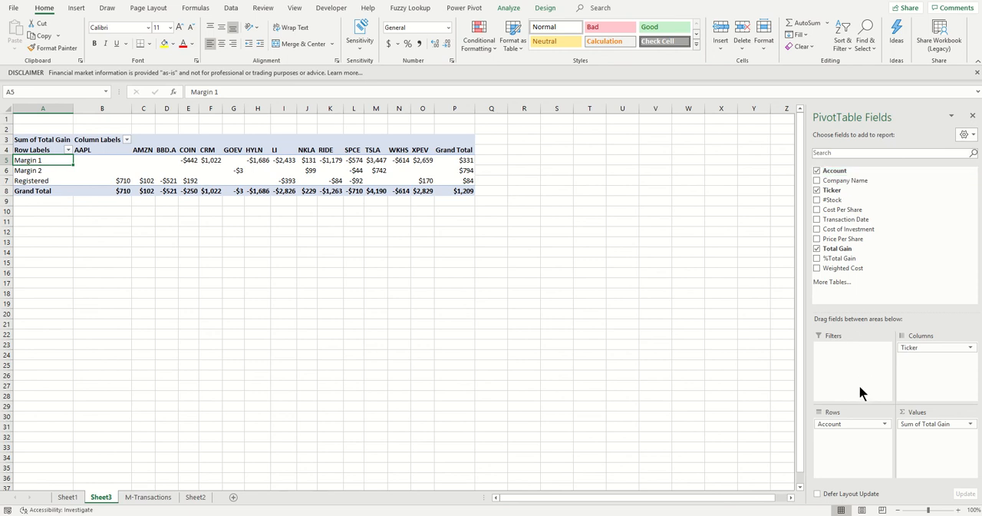
- Rearrange the PivotTable so that Account is the report filter and Ticker is the row field
{"action": "left_click", "coordinate": [856, 426]}
{"action": "left_click_drag", "start_coordinate": [856, 426], "coordinate": [860, 354]}
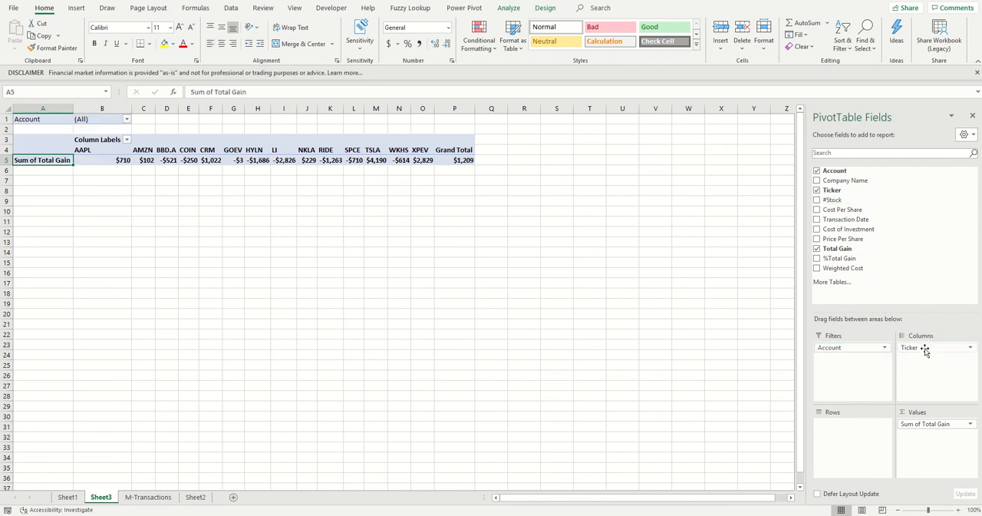
{"action": "left_click_drag", "start_coordinate": [925, 349], "coordinate": [850, 441]}
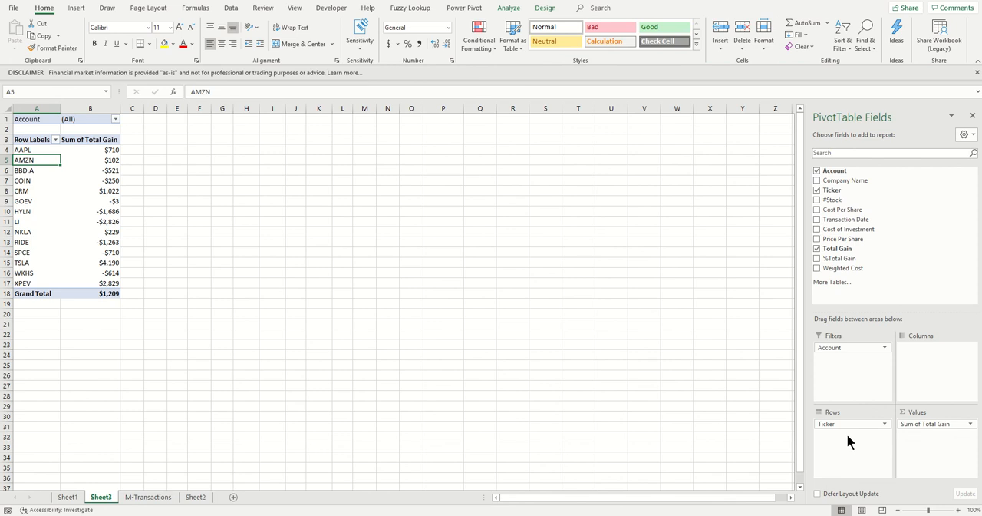
- Filter the PivotTable to the Margin 1 account and select the COIN row
{"action": "left_click", "coordinate": [115, 121]}
{"action": "left_click", "coordinate": [29, 152]}
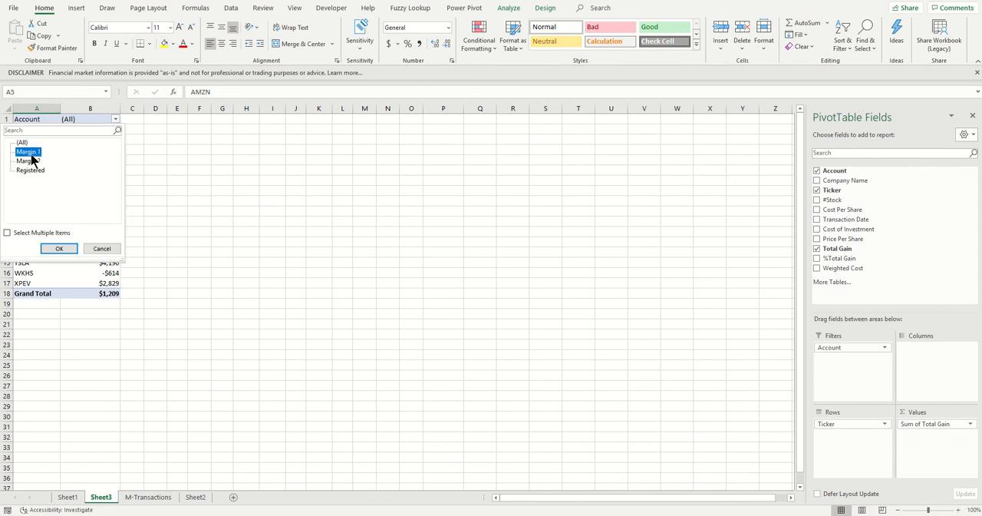
{"action": "left_click", "coordinate": [60, 249]}
{"action": "left_click", "coordinate": [29, 153]}
{"action": "left_click", "coordinate": [60, 249]}
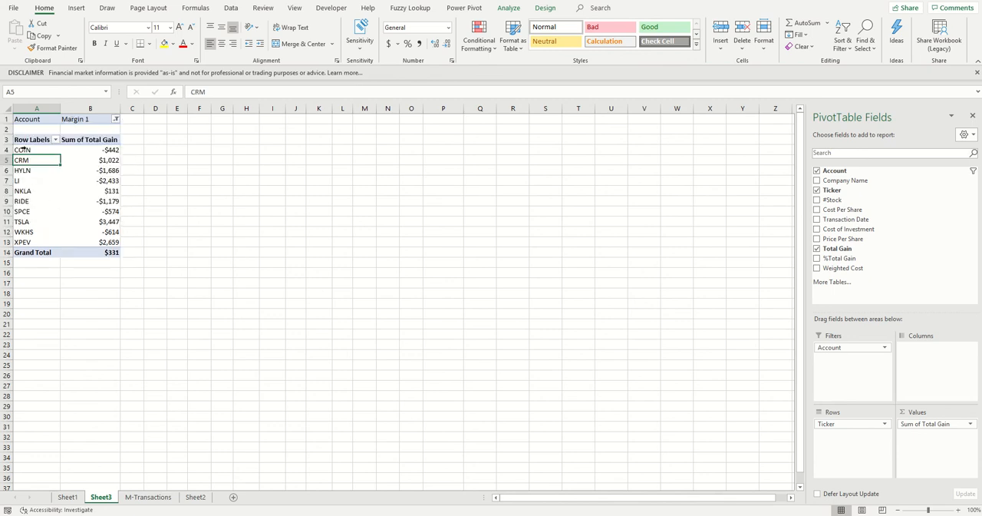
{"action": "left_click", "coordinate": [23, 149]}
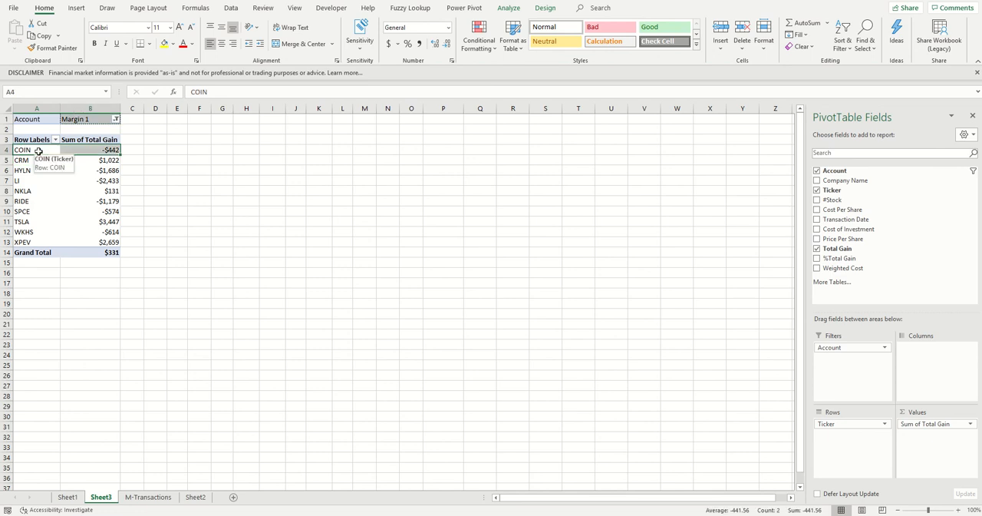
- Insert an Account slicer for the PivotTable
{"action": "left_click", "coordinate": [38, 241]}
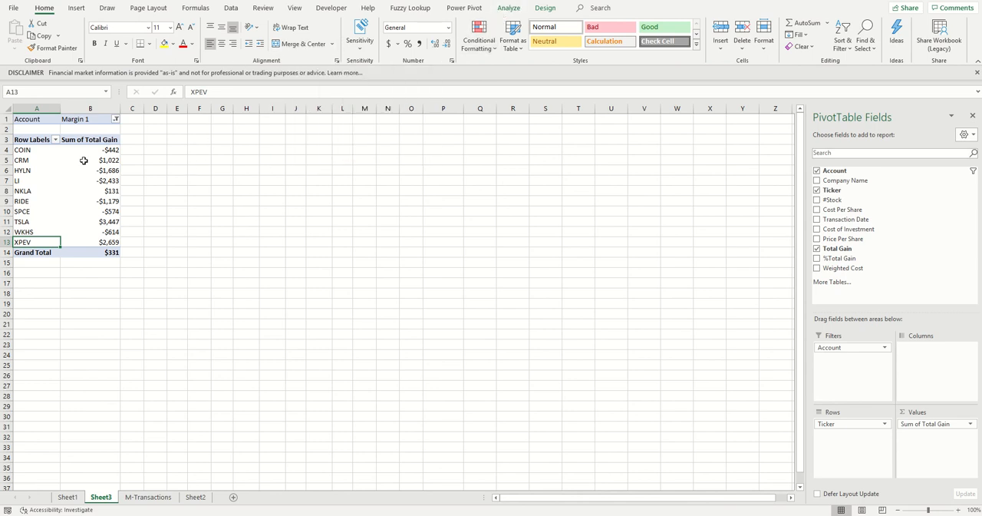
{"action": "left_click", "coordinate": [49, 175]}
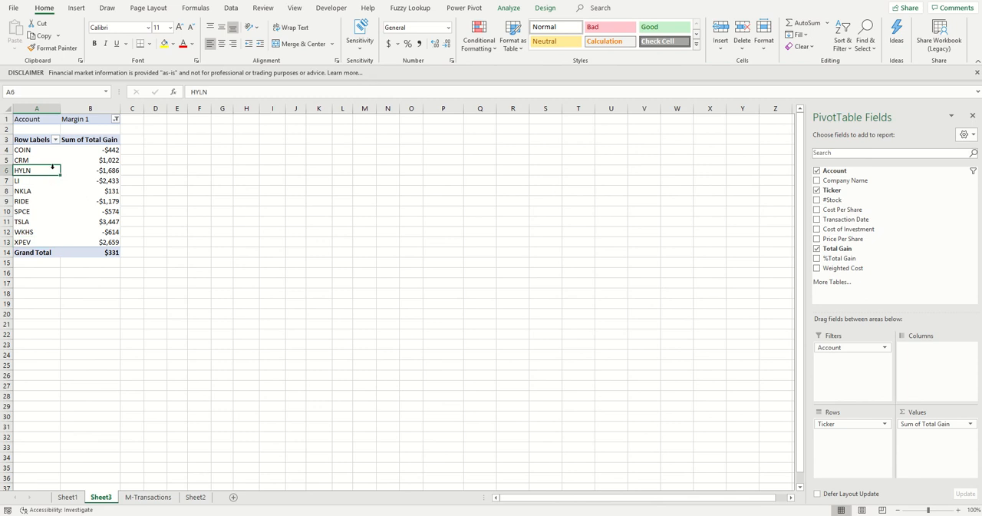
{"action": "left_click", "coordinate": [49, 183]}
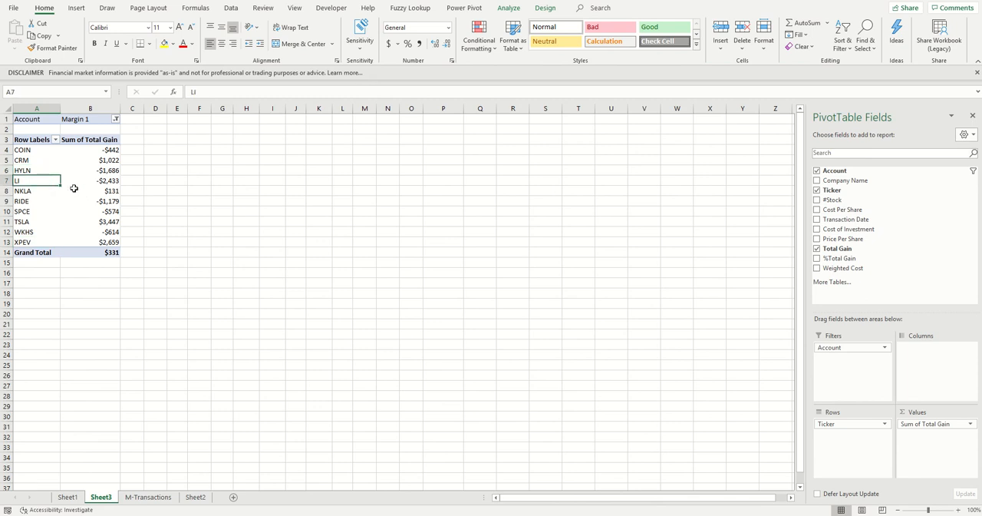
{"action": "left_click", "coordinate": [508, 9]}
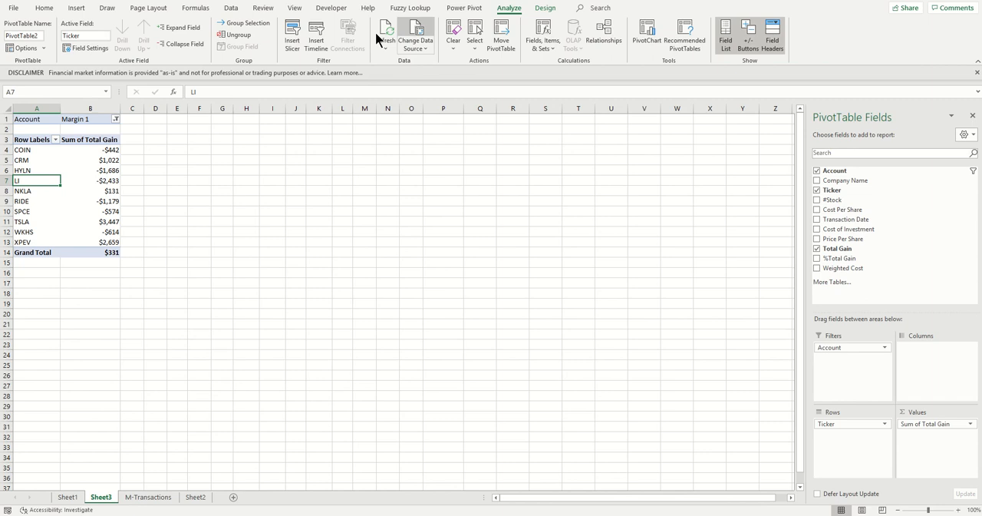
{"action": "left_click", "coordinate": [293, 37]}
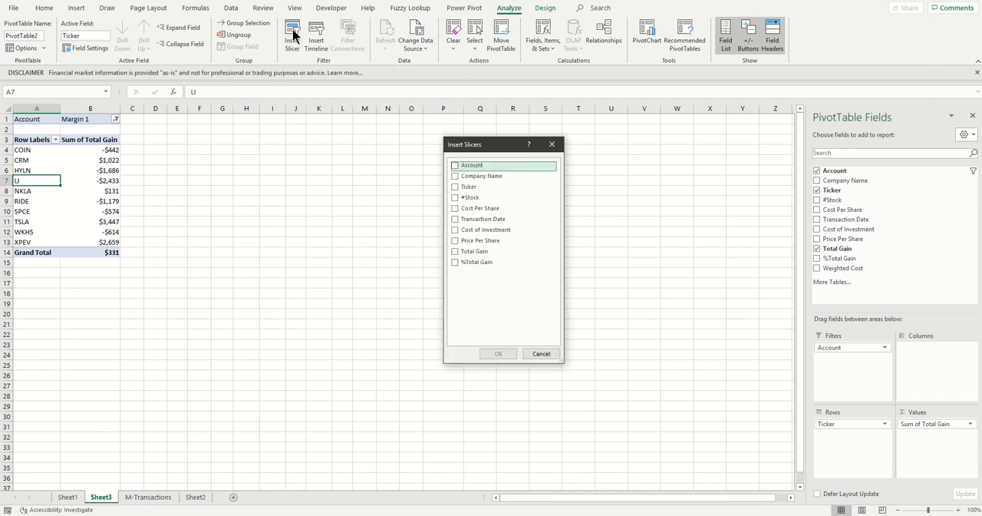
{"action": "left_click", "coordinate": [454, 165]}
{"action": "left_click", "coordinate": [498, 353]}
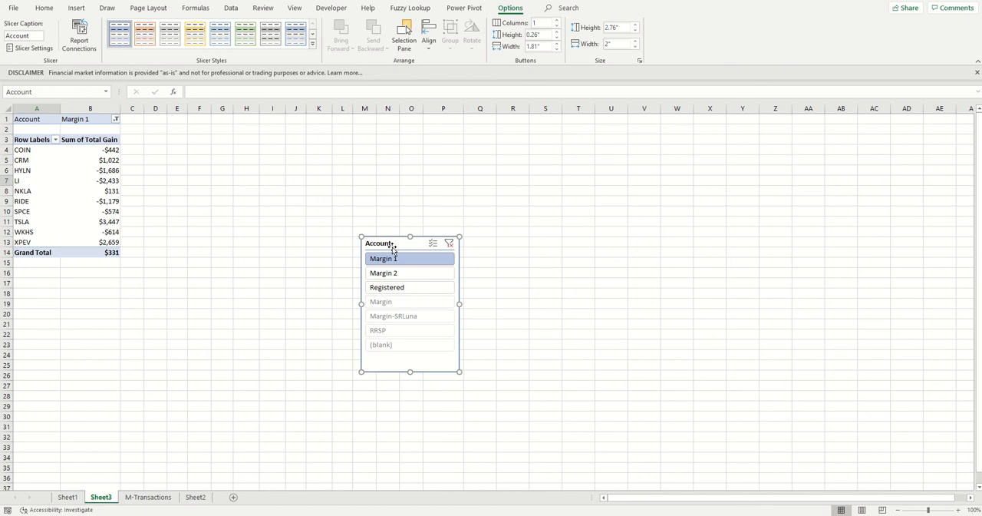
- Move the Account slicer up near the PivotTable and set it to hide items with no data
{"action": "left_click_drag", "start_coordinate": [393, 247], "coordinate": [338, 132]}
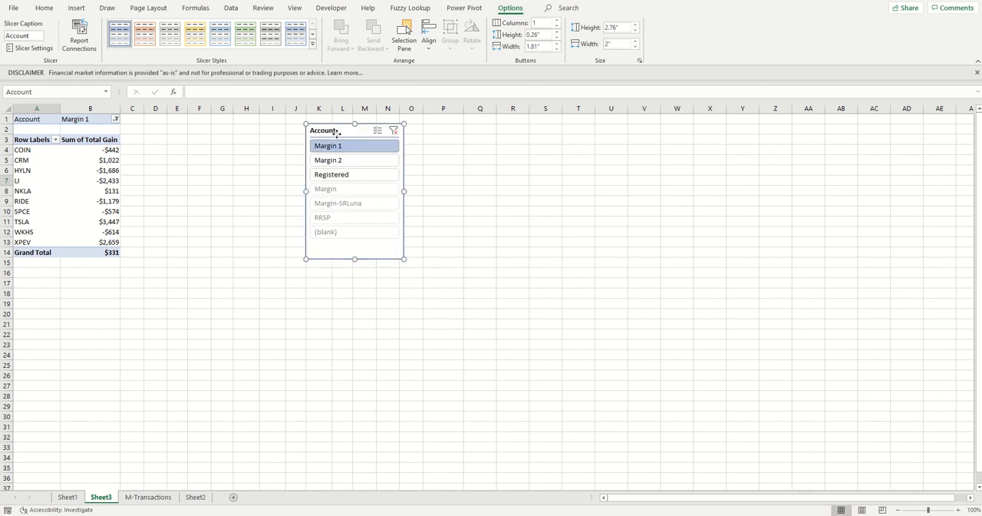
{"action": "right_click", "coordinate": [336, 132]}
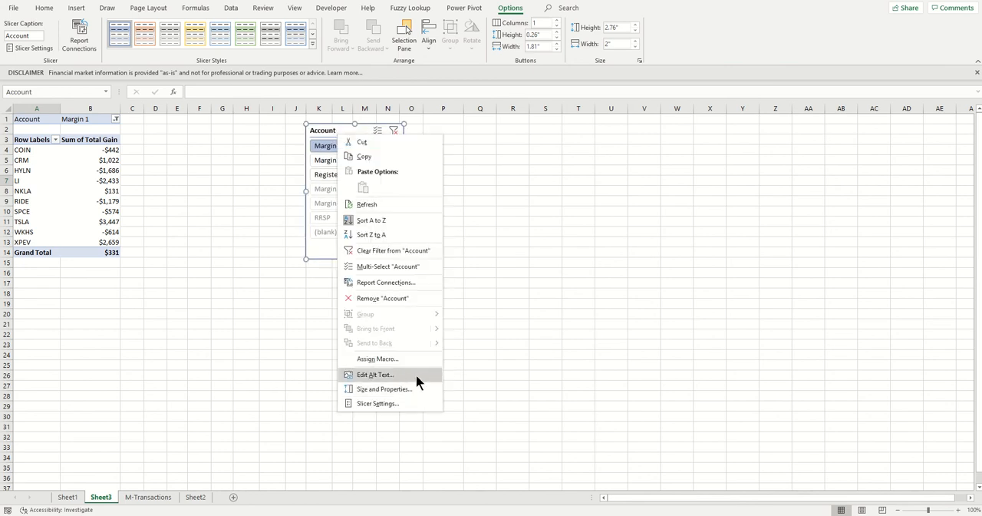
{"action": "left_click", "coordinate": [380, 403]}
{"action": "left_click_drag", "start_coordinate": [395, 345], "coordinate": [572, 198]}
{"action": "left_click", "coordinate": [437, 321]}
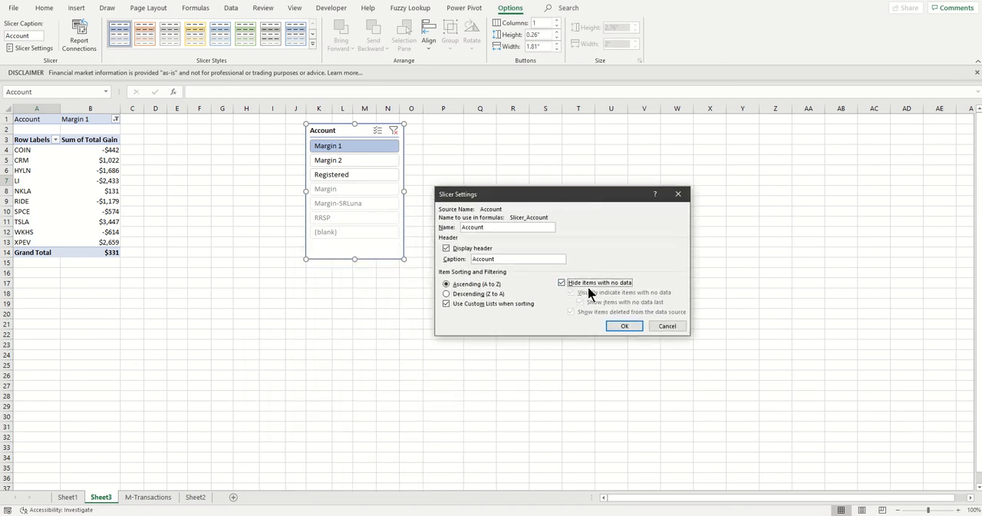
{"action": "left_click", "coordinate": [622, 326]}
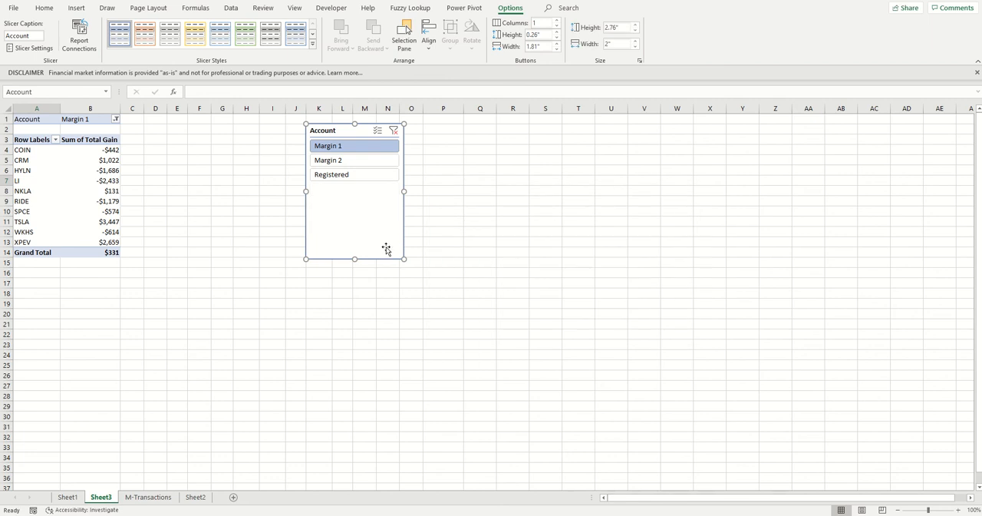
- Shorten the Account slicer to about 1.43" high and place it right beside the PivotTable
{"action": "left_click_drag", "start_coordinate": [354, 258], "coordinate": [356, 193]}
{"action": "left_click", "coordinate": [958, 510]}
{"action": "left_click", "coordinate": [958, 509]}
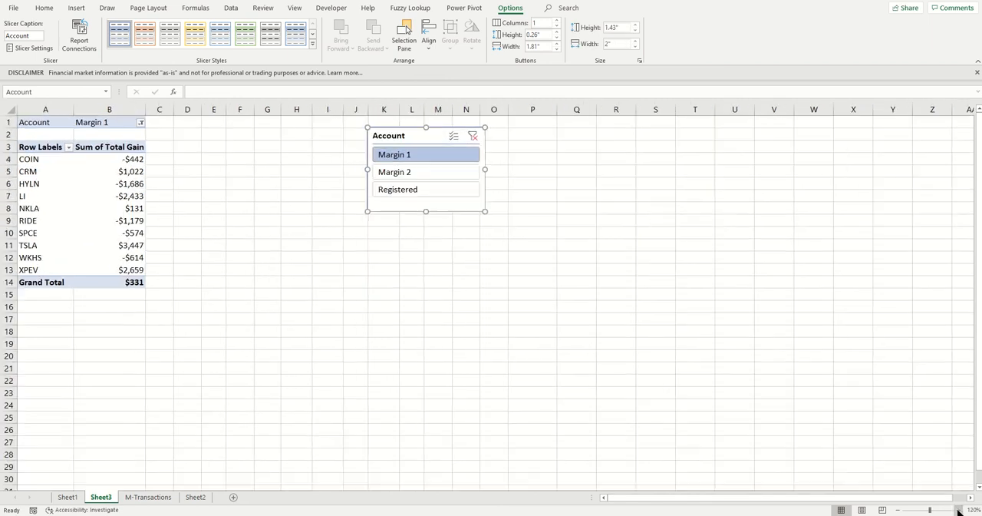
{"action": "left_click", "coordinate": [958, 510]}
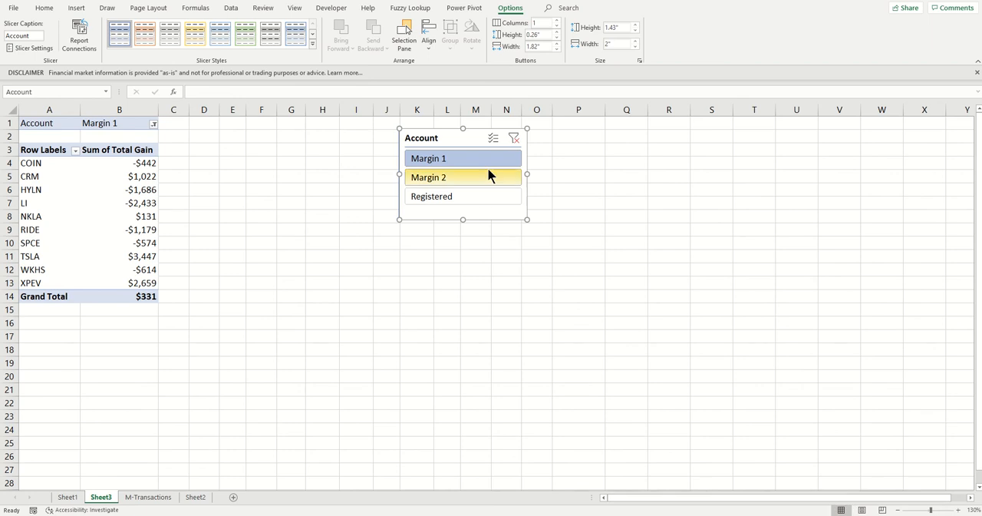
{"action": "left_click_drag", "start_coordinate": [474, 139], "coordinate": [265, 153]}
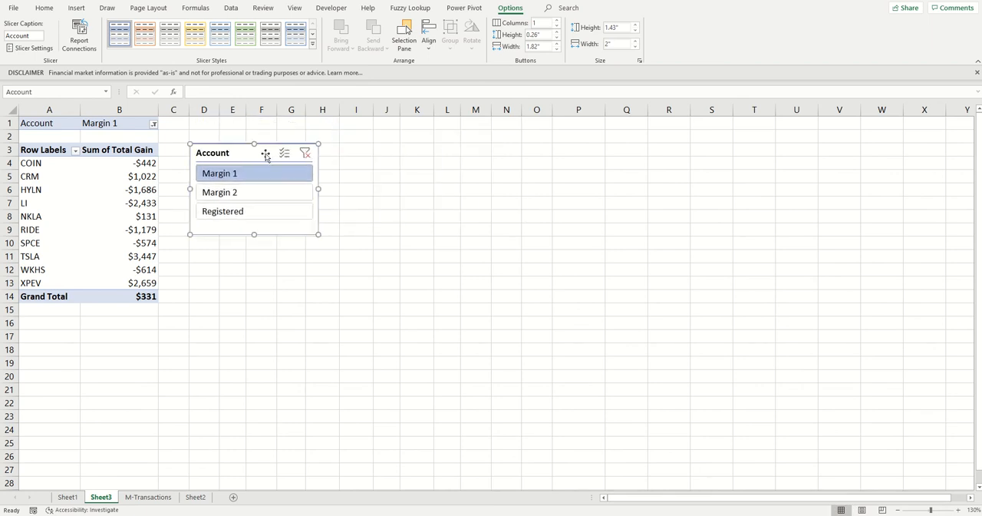
- Filter the PivotTable through the slicer by Margin 2, Registered, Margin 2 again and finally Margin 1
{"action": "left_click", "coordinate": [241, 191]}
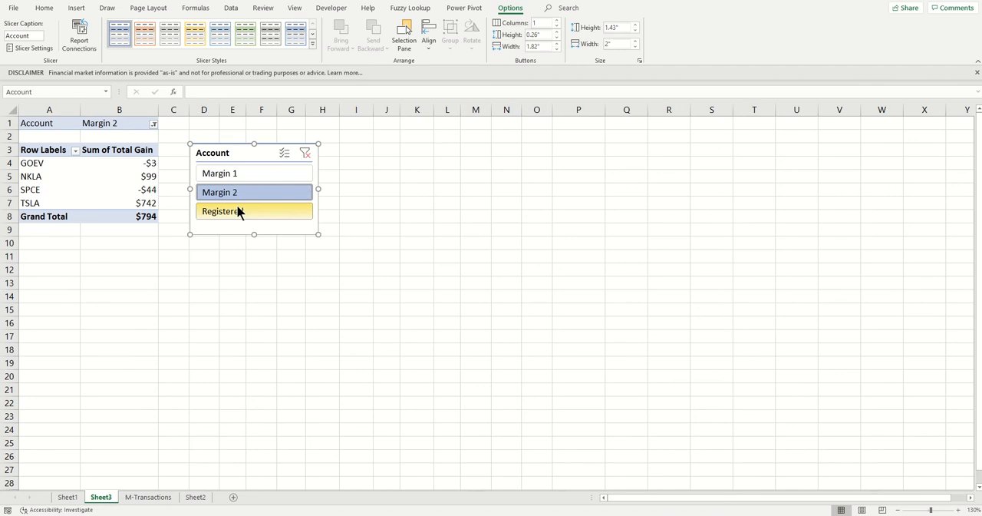
{"action": "left_click", "coordinate": [241, 210]}
{"action": "left_click", "coordinate": [241, 194]}
{"action": "left_click", "coordinate": [242, 172]}
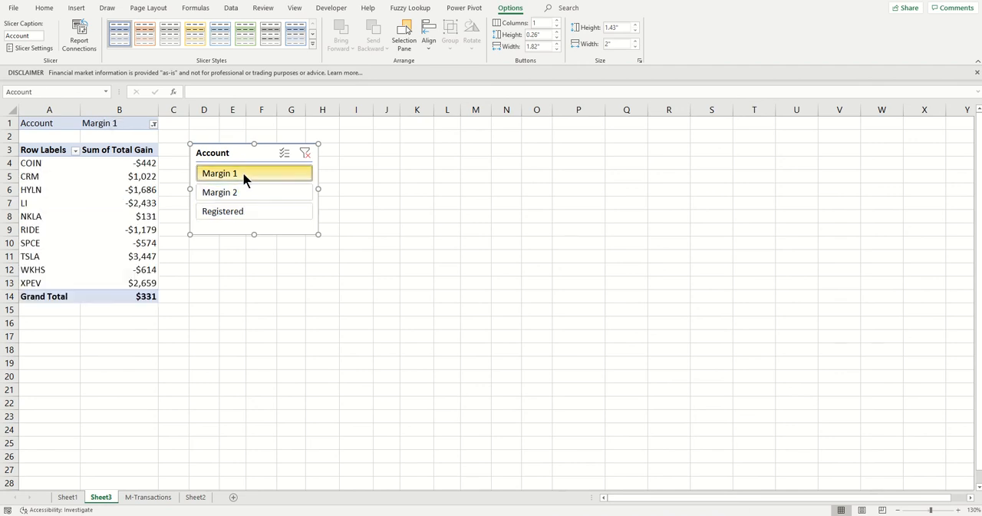
- Clear the Account slicer's filter and select Margin 1 together with Margin 2
{"action": "left_click", "coordinate": [307, 155]}
{"action": "left_click", "coordinate": [286, 173]}
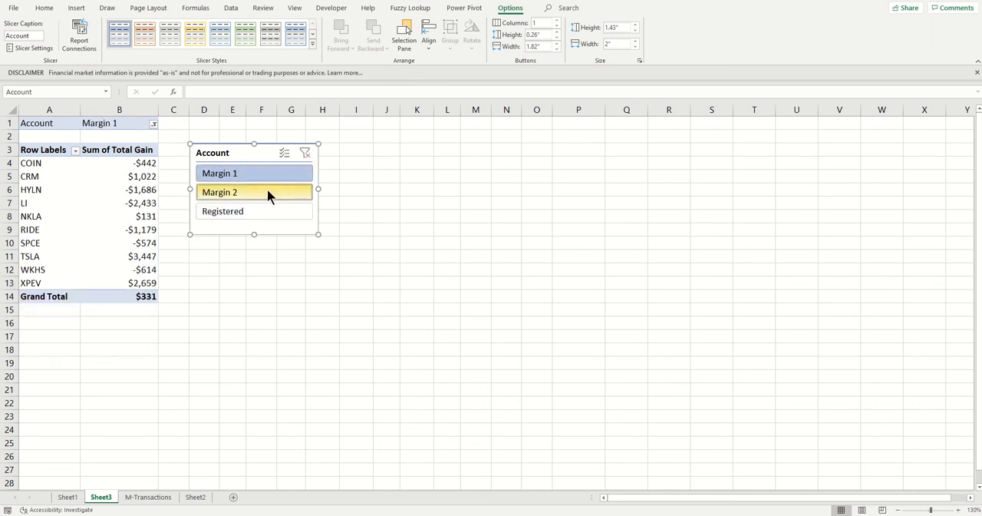
{"action": "left_click", "coordinate": [268, 190], "text": "ctrl"}
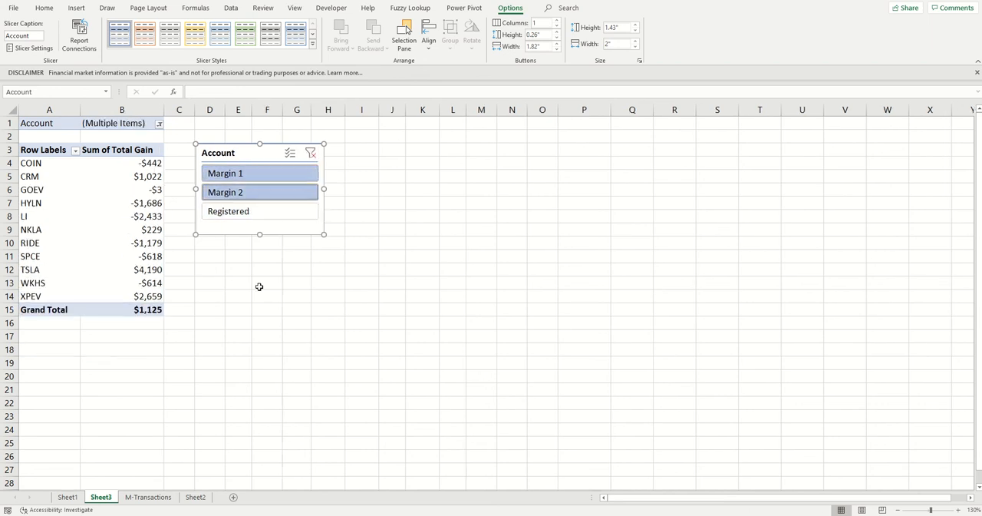
- Set the Account report filter to multiple items with only Margin 1 and Registered included
{"action": "left_click", "coordinate": [159, 125]}
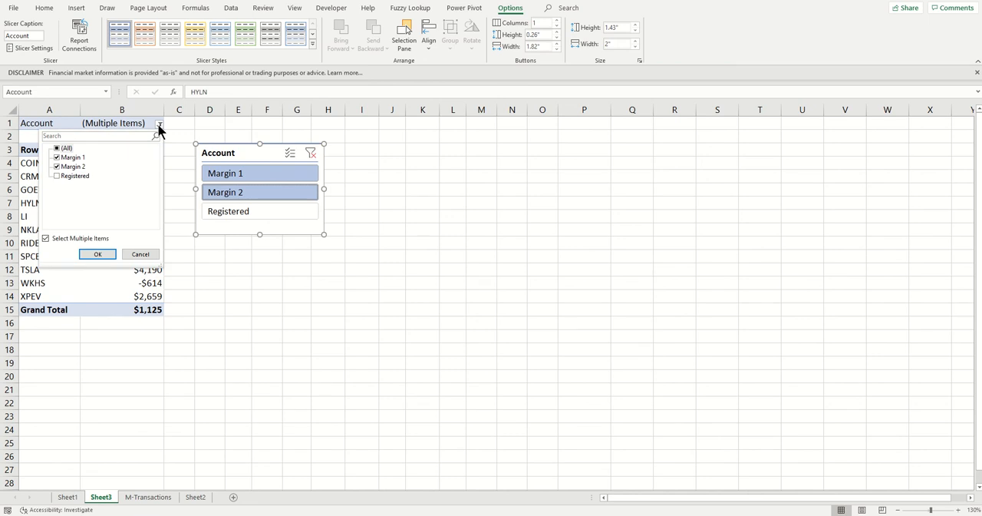
{"action": "left_click", "coordinate": [45, 239]}
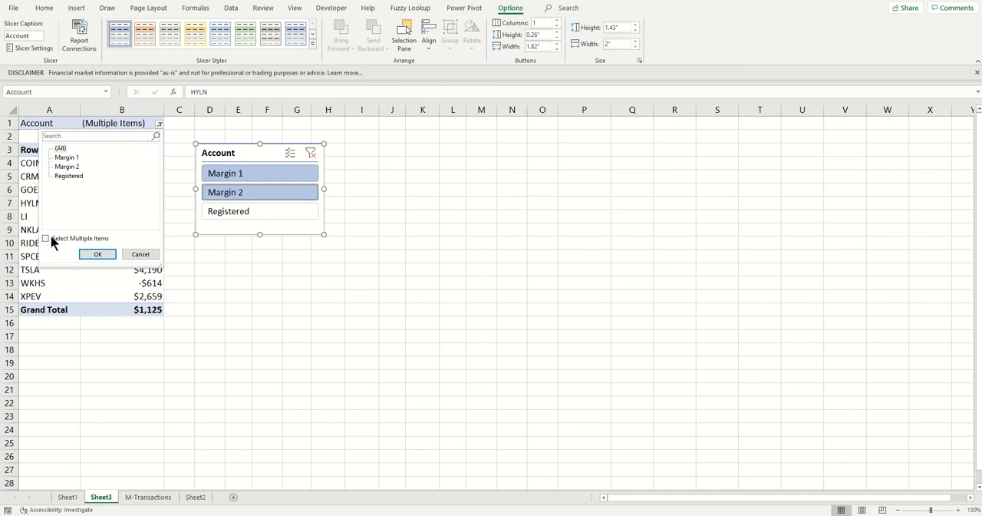
{"action": "left_click", "coordinate": [44, 238]}
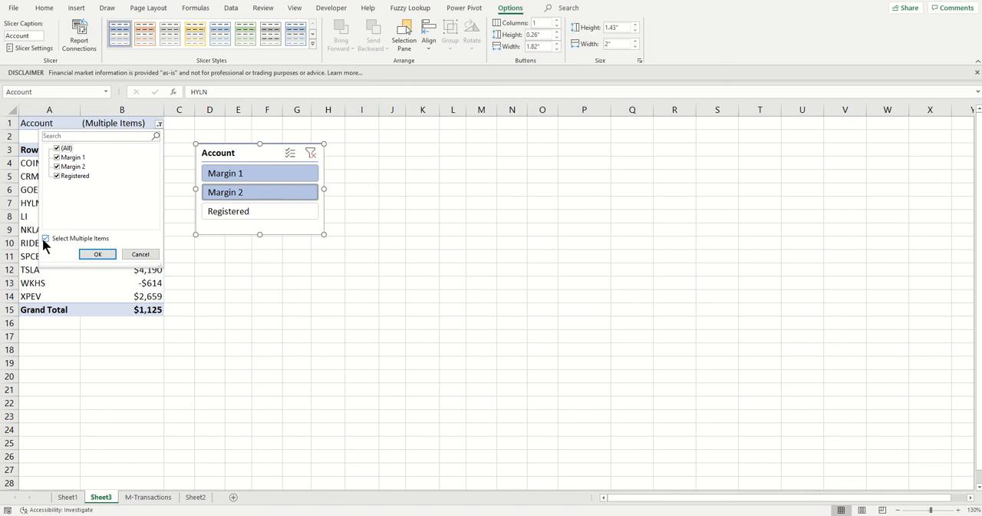
{"action": "left_click", "coordinate": [57, 167]}
{"action": "left_click", "coordinate": [96, 254]}
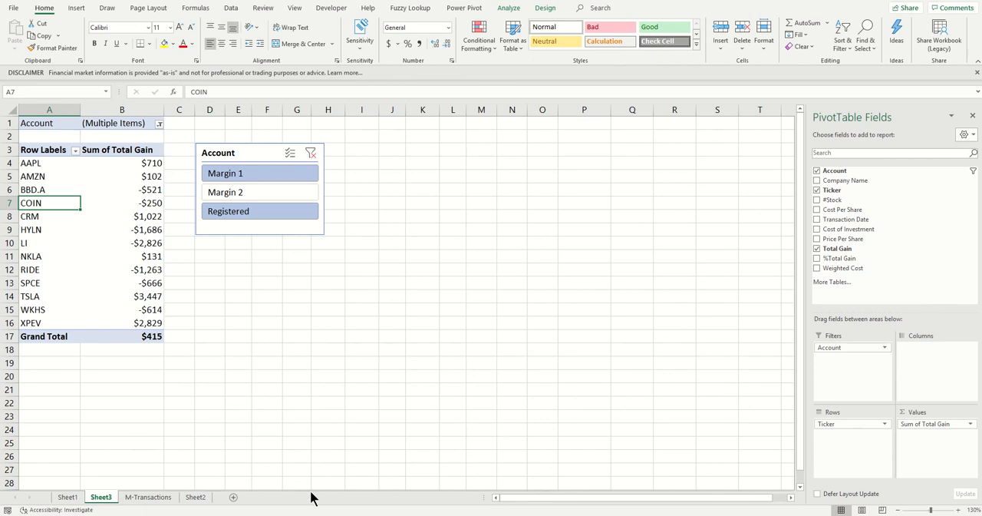
- Insert a Transaction Date timeline for the PivotTable and widen it to about 4.42"
{"action": "left_click", "coordinate": [271, 256]}
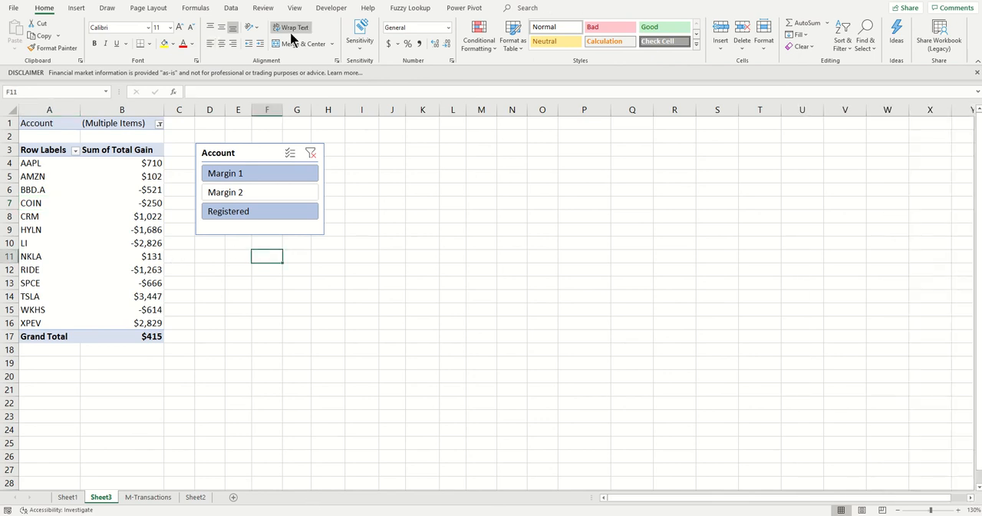
{"action": "left_click", "coordinate": [82, 188]}
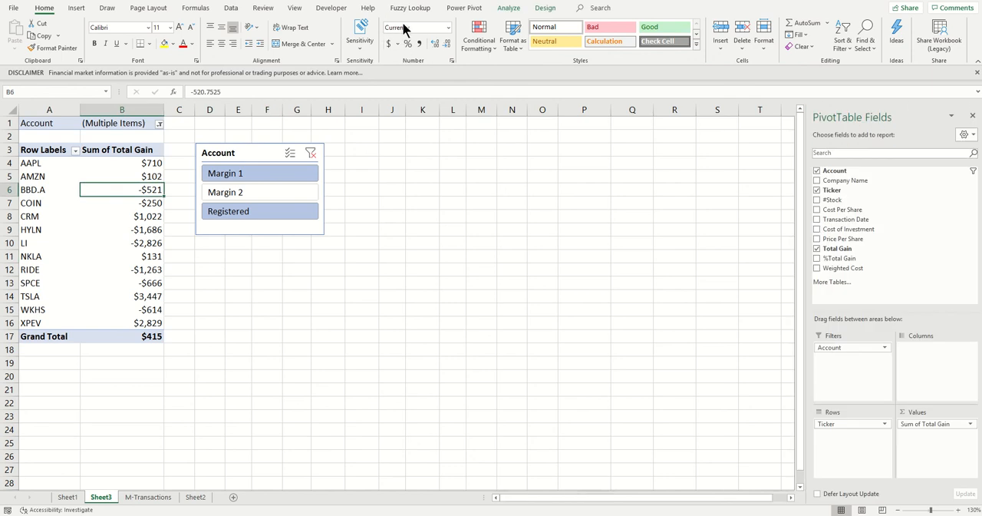
{"action": "left_click", "coordinate": [508, 11]}
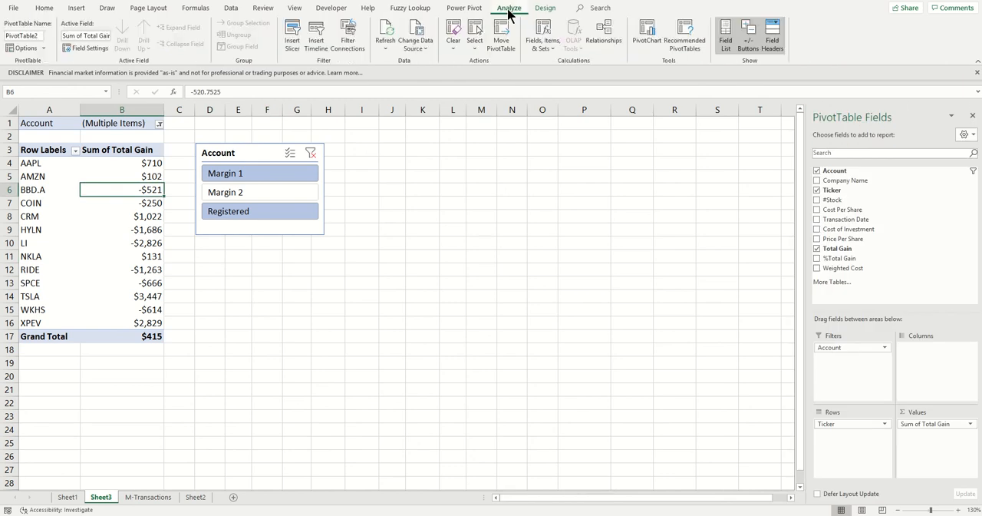
{"action": "left_click", "coordinate": [316, 34]}
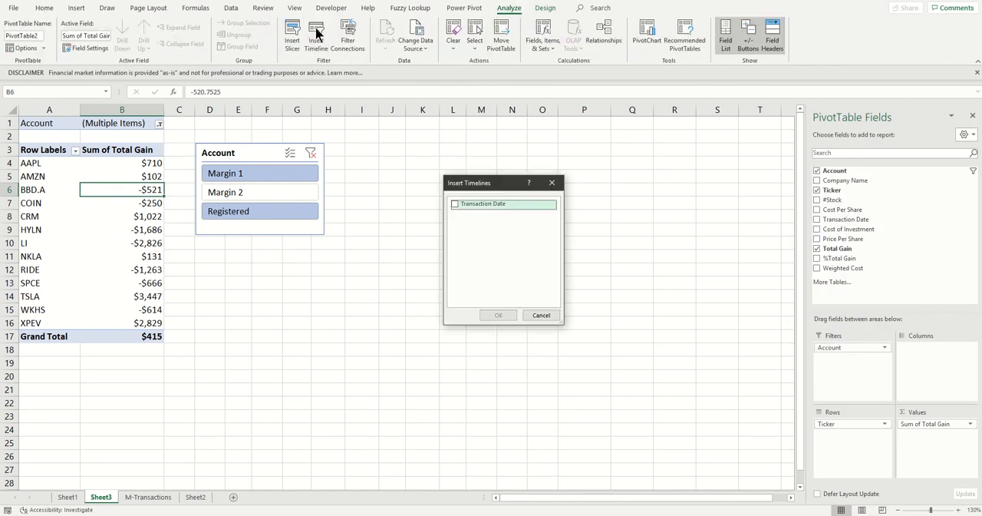
{"action": "left_click", "coordinate": [453, 202]}
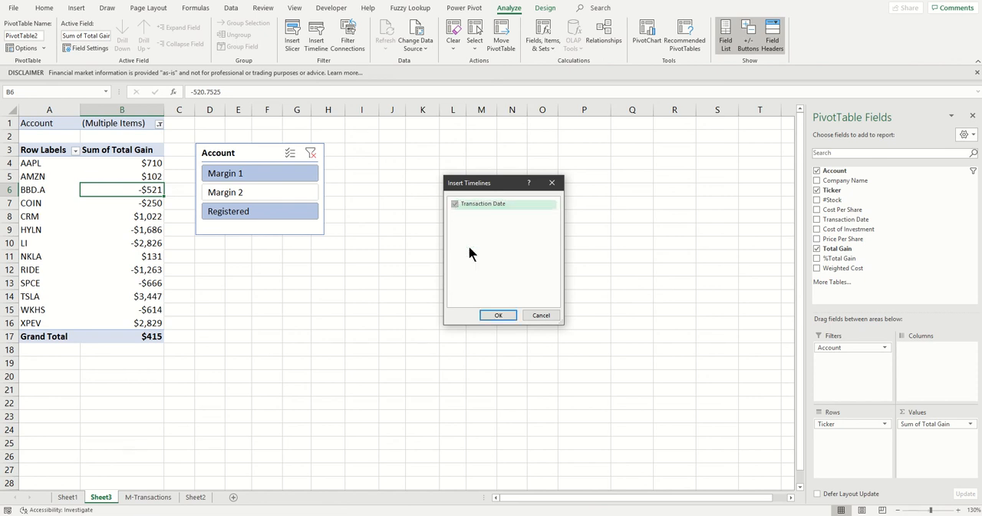
{"action": "left_click", "coordinate": [502, 316]}
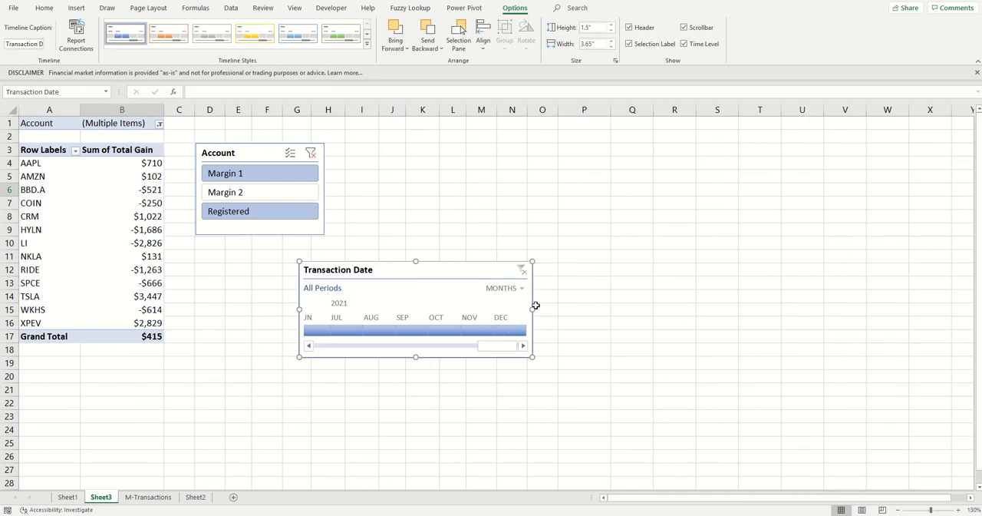
{"action": "left_click_drag", "start_coordinate": [533, 310], "coordinate": [581, 319]}
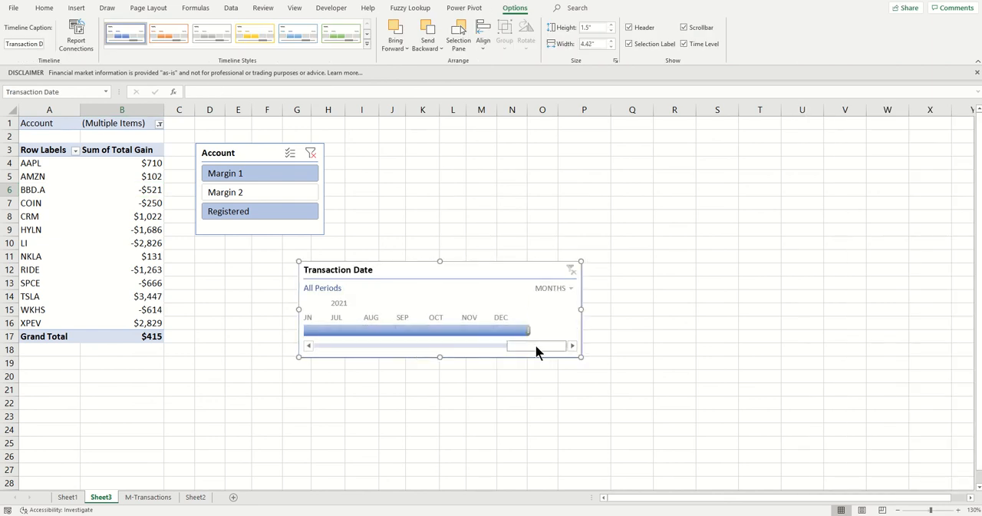
- Filter the PivotTable with the timeline month by month from January to June 2019
{"action": "left_click_drag", "start_coordinate": [535, 346], "coordinate": [324, 346]}
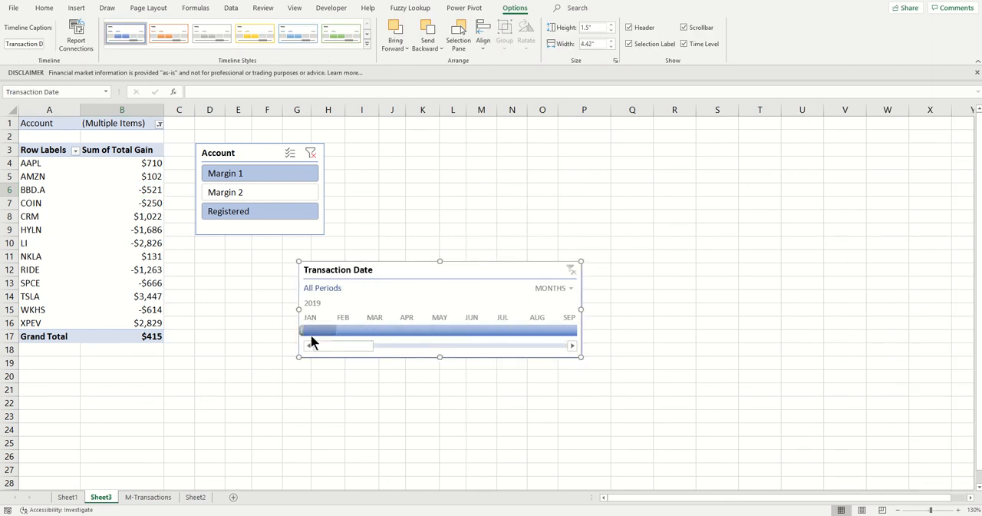
{"action": "left_click", "coordinate": [320, 333]}
{"action": "left_click", "coordinate": [359, 333]}
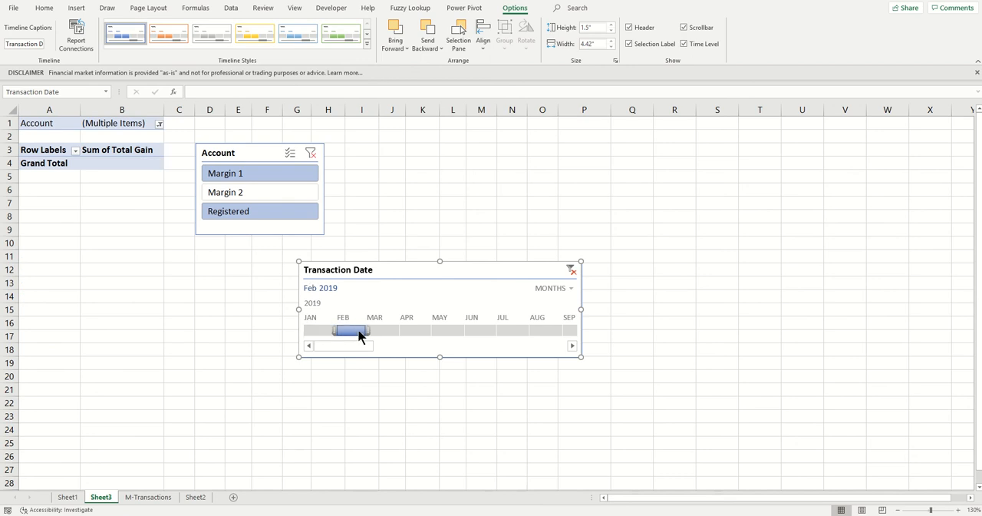
{"action": "left_click", "coordinate": [395, 332]}
{"action": "left_click", "coordinate": [415, 331]}
{"action": "left_click", "coordinate": [440, 331]}
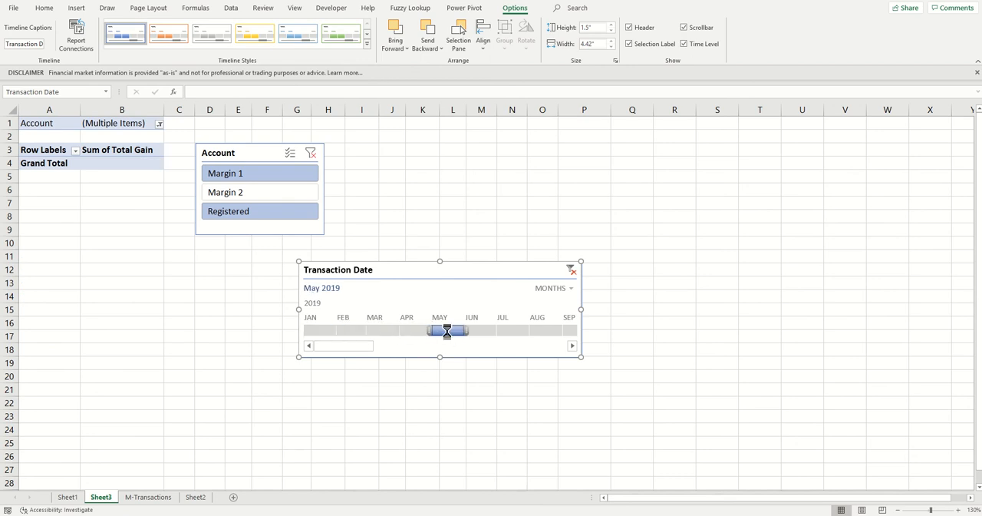
{"action": "left_click", "coordinate": [481, 331]}
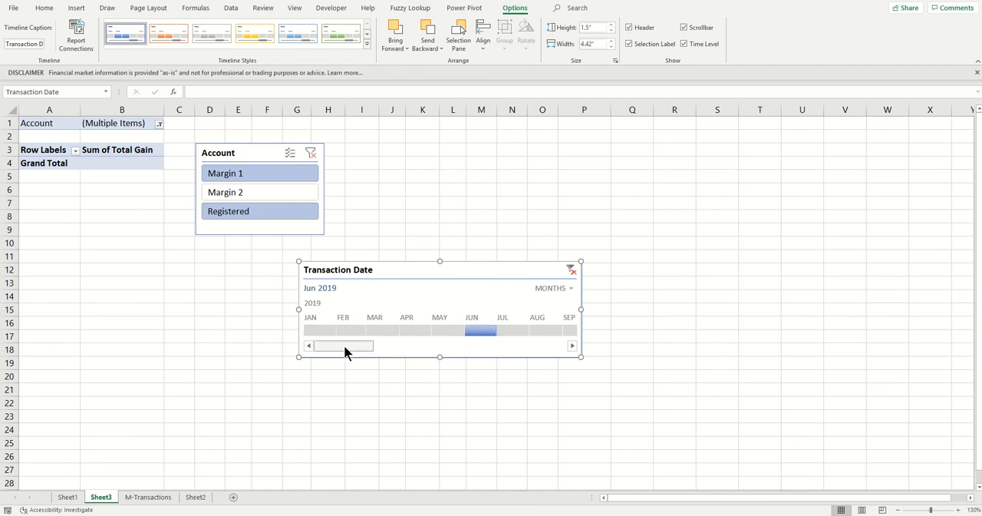
- Filter the timeline to February 2021 and extend the range through May 2021
{"action": "left_click_drag", "start_coordinate": [344, 347], "coordinate": [468, 355]}
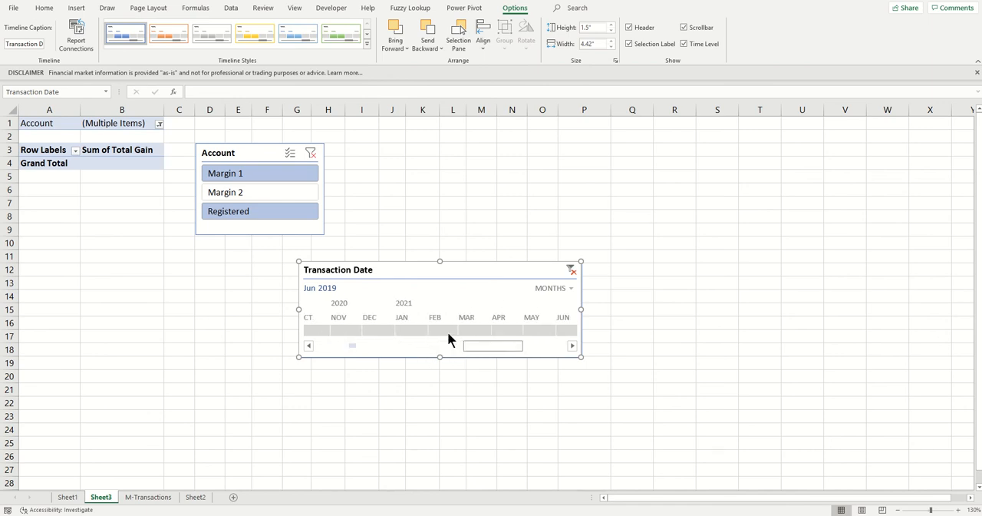
{"action": "left_click", "coordinate": [437, 330]}
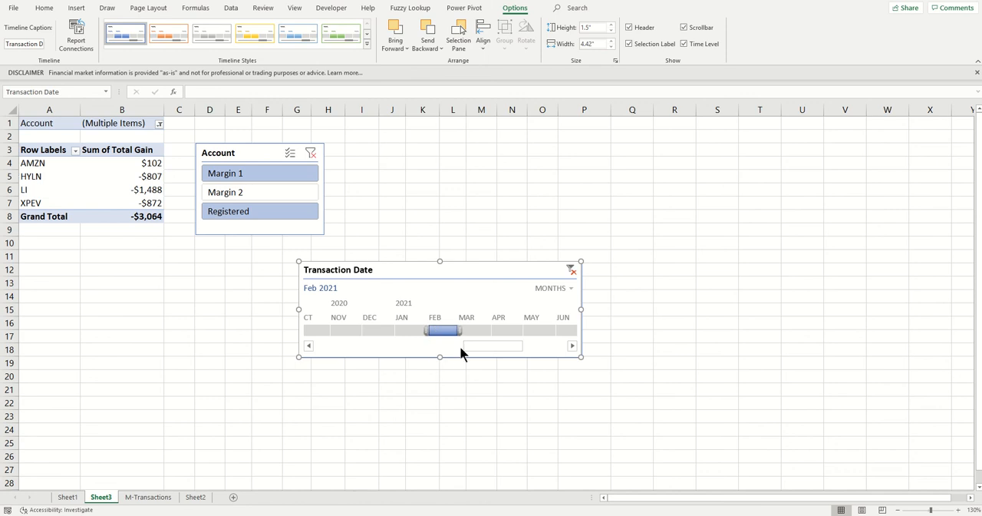
{"action": "left_click_drag", "start_coordinate": [461, 331], "coordinate": [558, 335]}
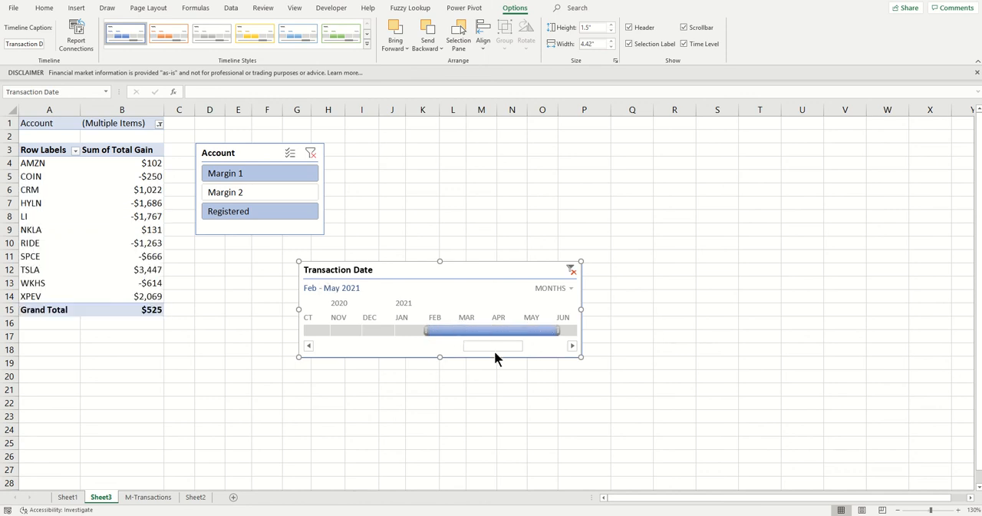
- Narrow the Transaction Date timeline filter to March 2021 only
{"action": "scroll", "coordinate": [497, 345], "scroll_direction": "down", "scroll_amount": 4}
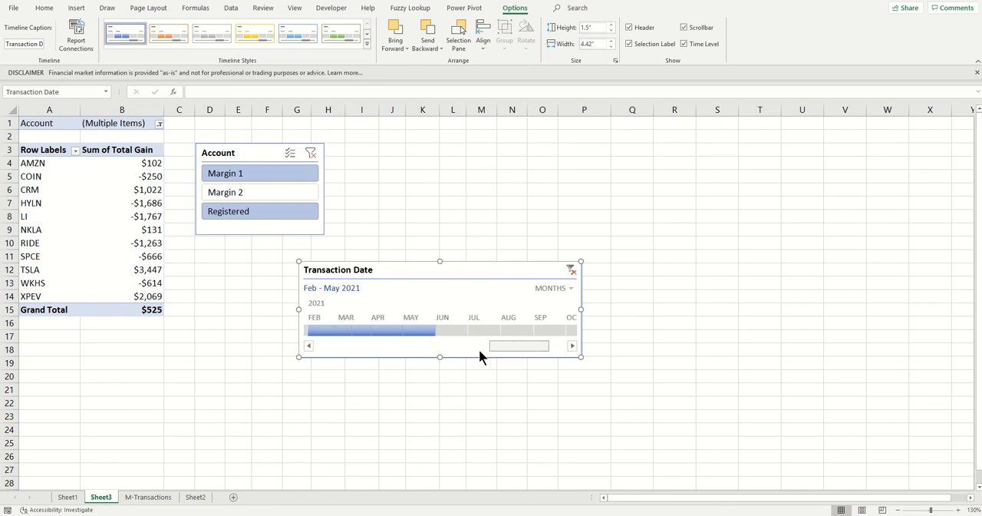
{"action": "scroll", "coordinate": [468, 350], "scroll_direction": "up", "scroll_amount": 2}
{"action": "left_click", "coordinate": [399, 331]}
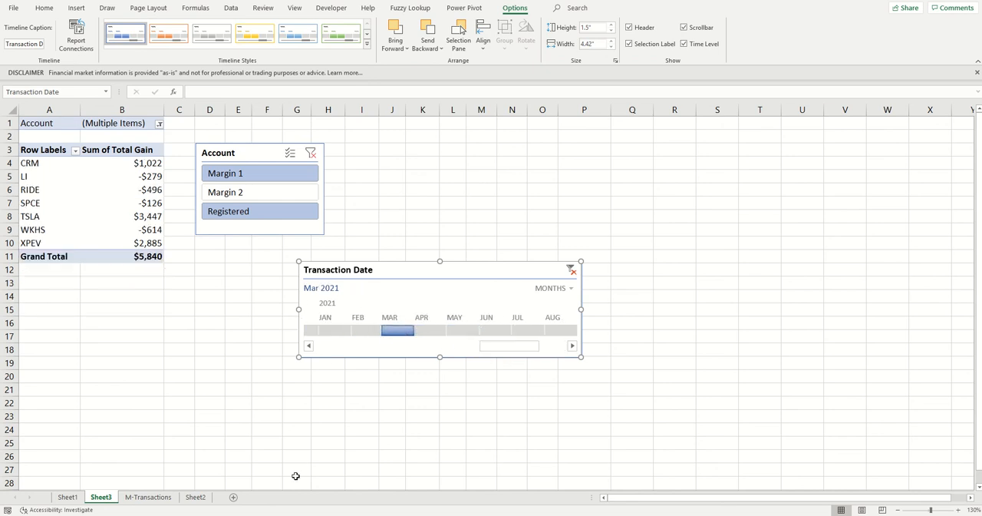
- Switch to the PowerPoint presentation and show the Next Step slide
{"action": "mouse_move", "coordinate": [313, 515]}
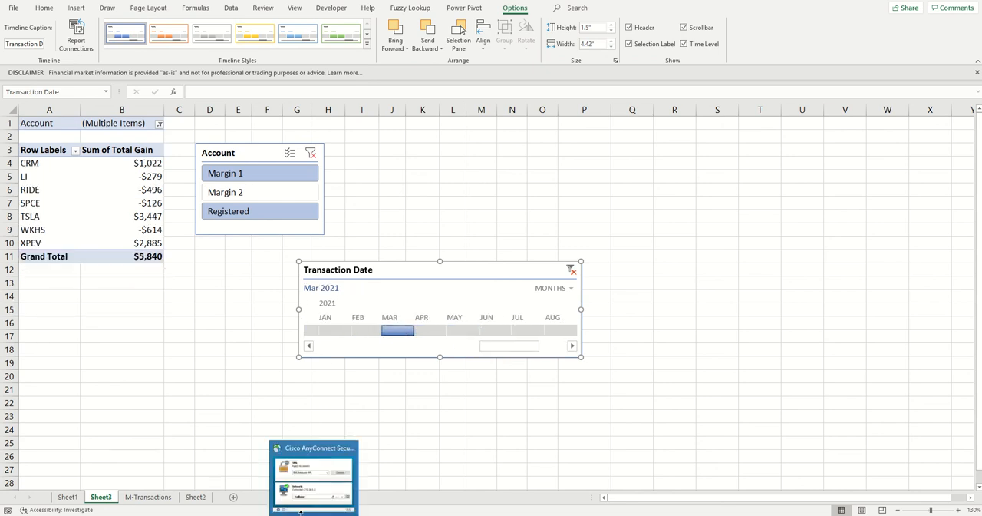
{"action": "left_click", "coordinate": [264, 513]}
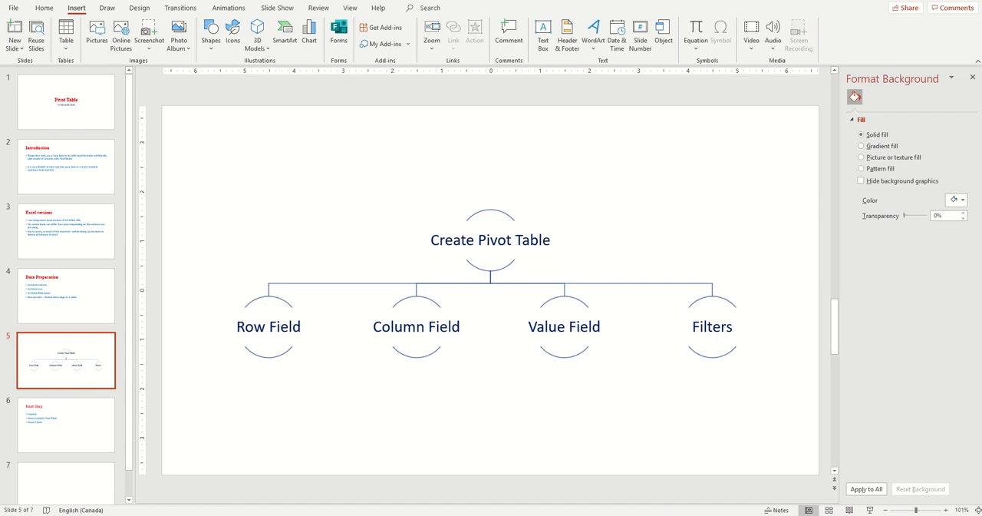
{"action": "left_click", "coordinate": [65, 426]}
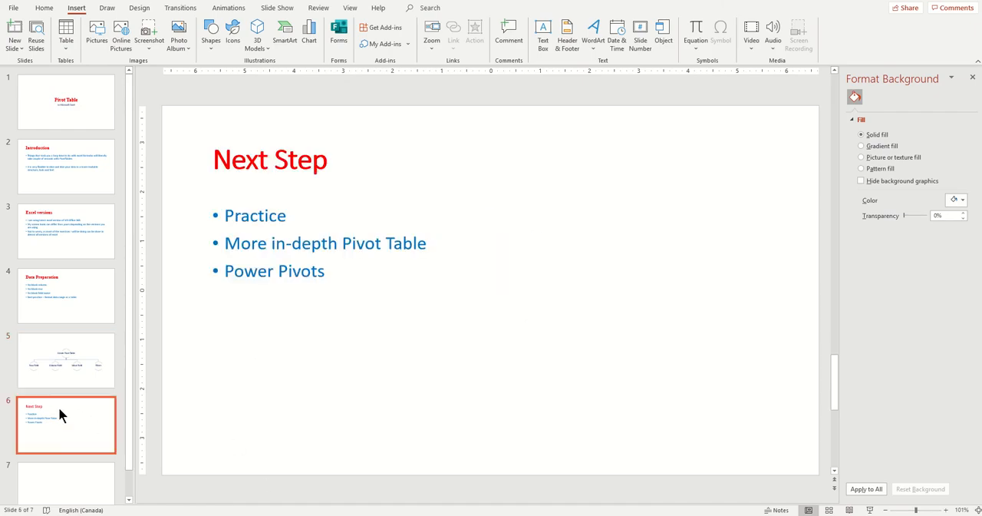